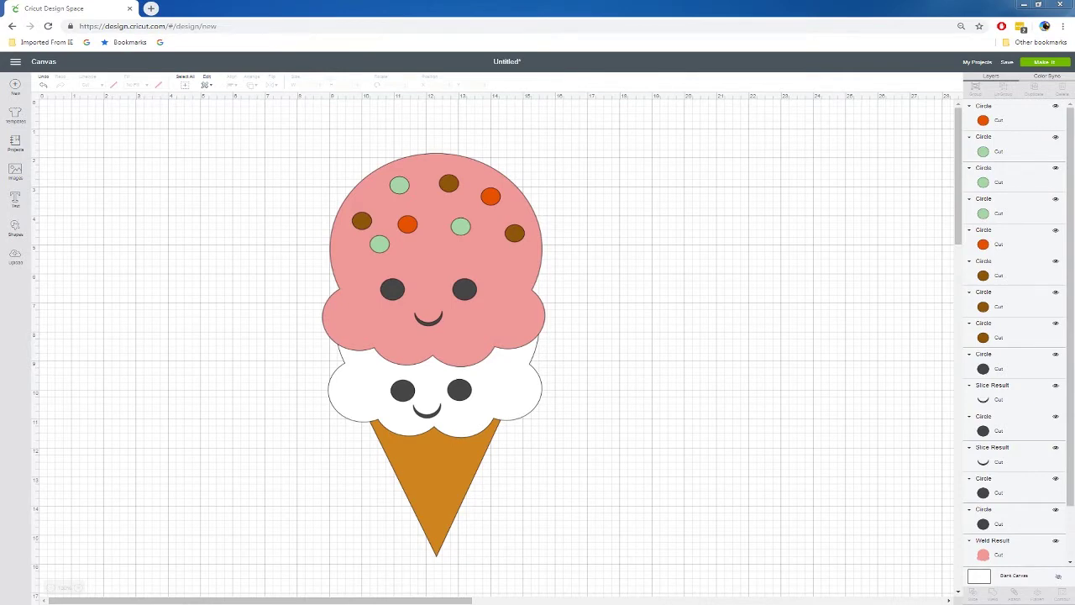
Step: Clear the existing ice cream design from the canvas and insert a triangle shape
{"action": "left_click_drag", "start_coordinate": [246, 117], "coordinate": [620, 566]}
{"action": "key", "text": "Delete"}
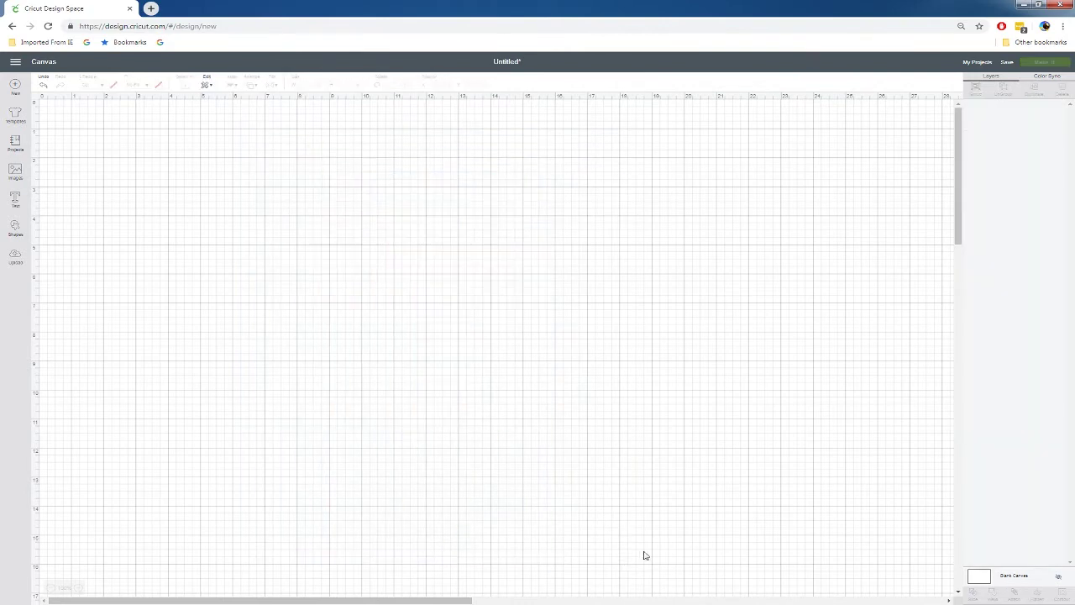
{"action": "left_click", "coordinate": [15, 230]}
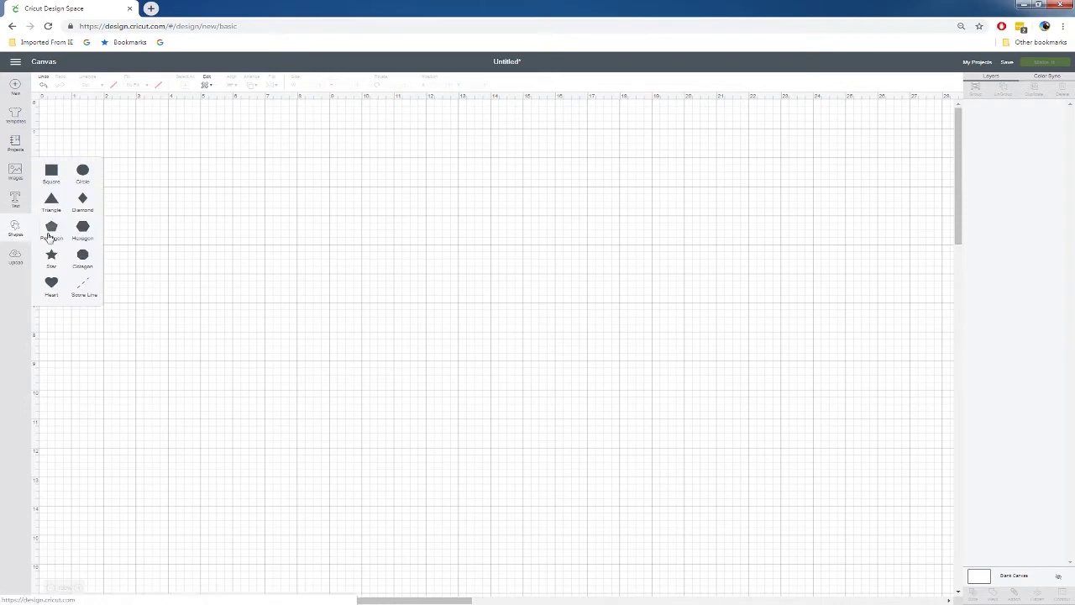
{"action": "left_click", "coordinate": [52, 202]}
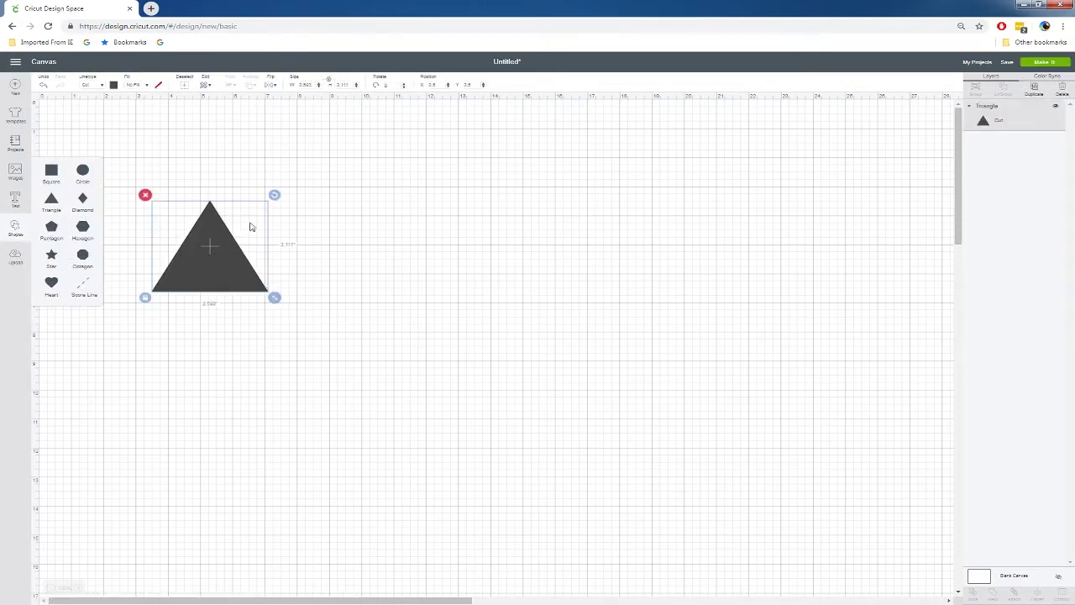
Step: Turn the triangle upside down and, with its proportions unlocked, narrow it to about 2.55 inches wide by 3.25 inches high
{"action": "left_click_drag", "start_coordinate": [274, 195], "coordinate": [188, 272]}
{"action": "left_click", "coordinate": [145, 298]}
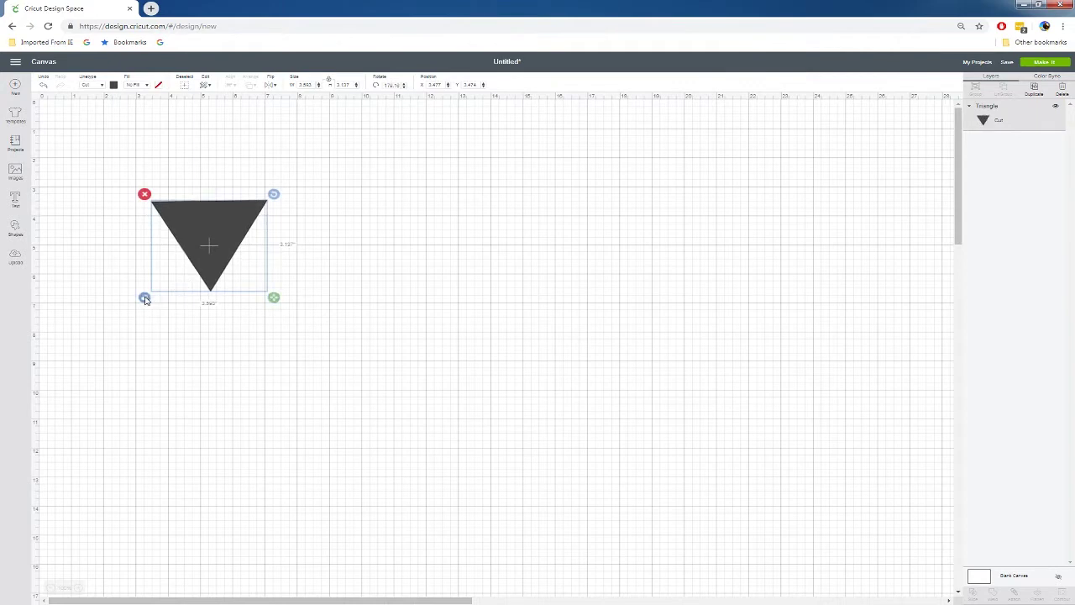
{"action": "left_click_drag", "start_coordinate": [274, 299], "coordinate": [241, 303]}
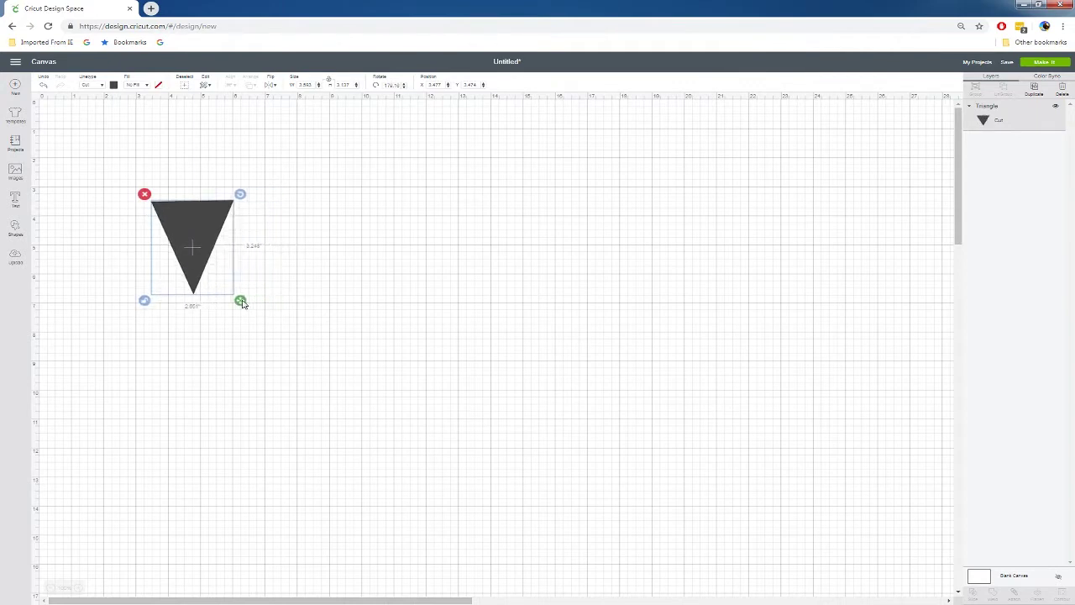
Step: Move the triangle lower on the canvas and, with its proportions locked, enlarge it to about 5.6 by 7.2 inches
{"action": "left_click_drag", "start_coordinate": [205, 243], "coordinate": [265, 327]}
{"action": "left_click", "coordinate": [343, 345]}
{"action": "right_click", "coordinate": [263, 328]}
{"action": "left_click", "coordinate": [205, 387]}
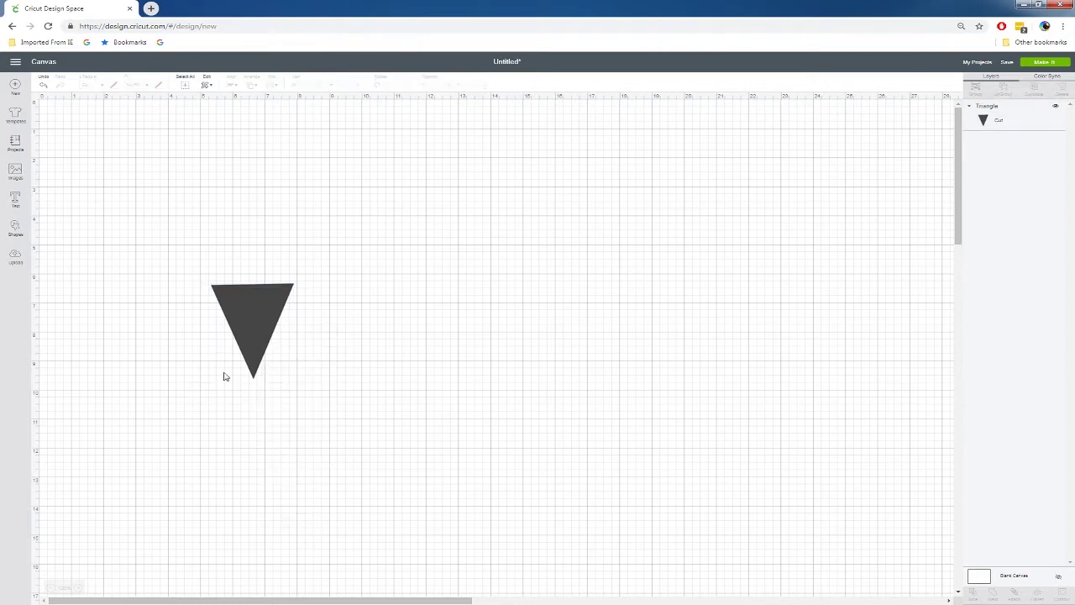
{"action": "left_click", "coordinate": [257, 328]}
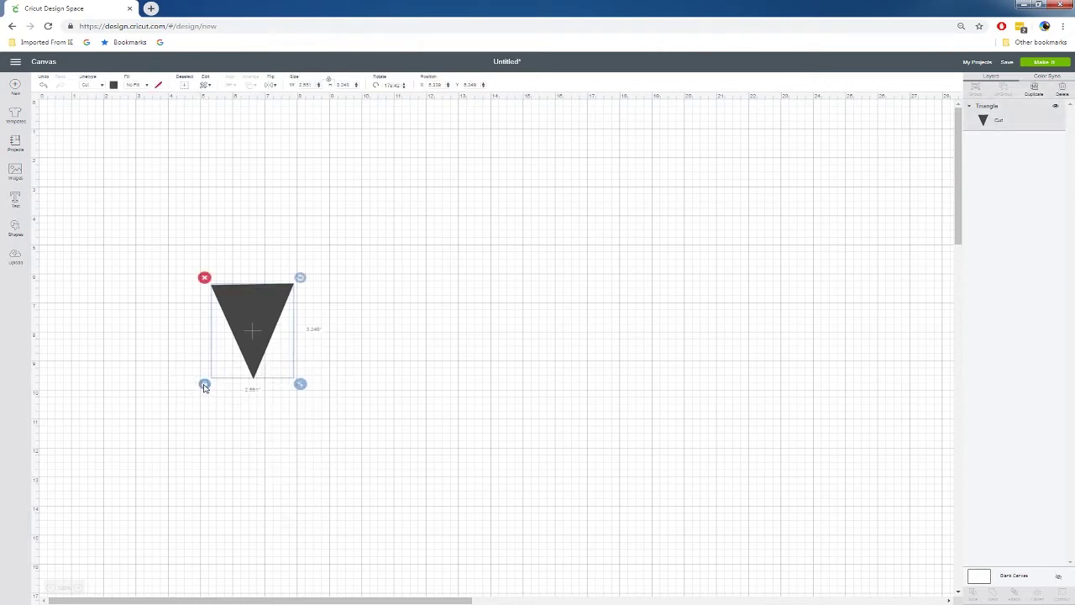
{"action": "left_click_drag", "start_coordinate": [310, 387], "coordinate": [404, 501]}
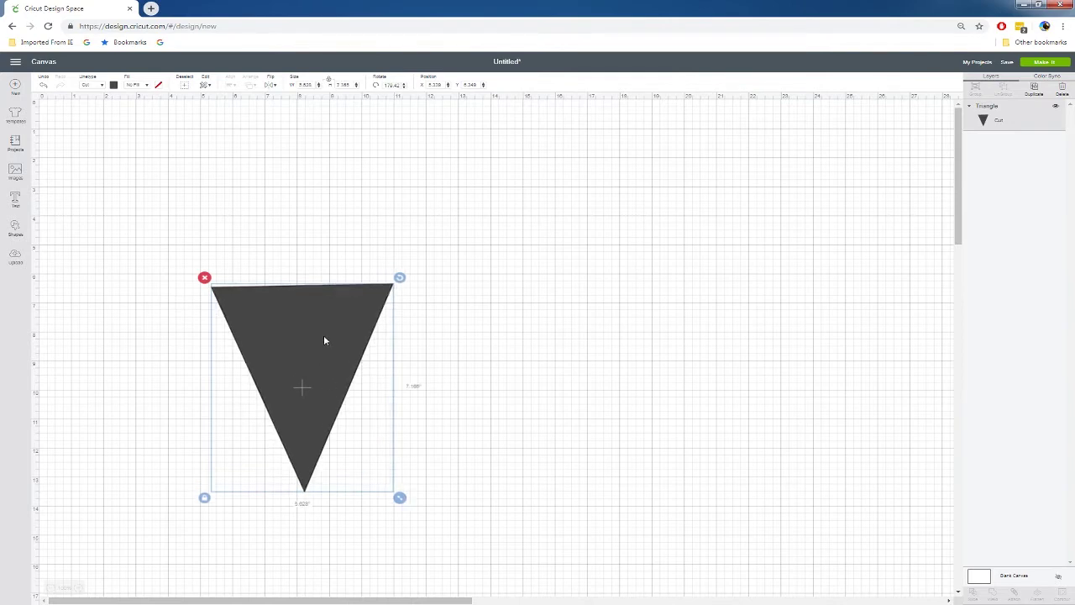
Step: Rotate the triangle slightly so its upper edge is level, and place it in the lower middle of the canvas
{"action": "left_click_drag", "start_coordinate": [286, 305], "coordinate": [288, 293]}
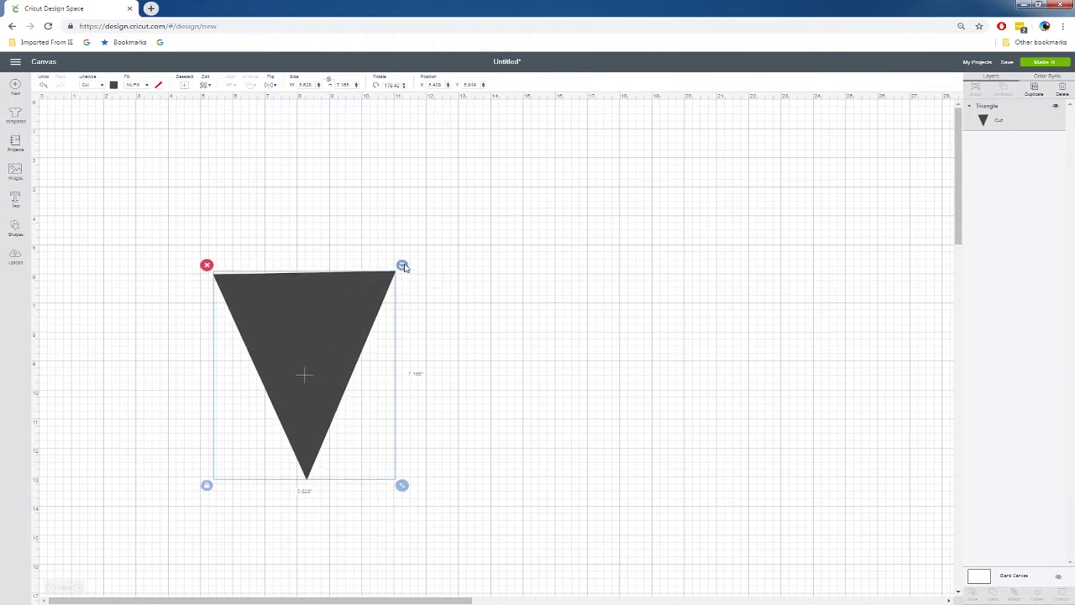
{"action": "left_click_drag", "start_coordinate": [404, 267], "coordinate": [404, 267]}
{"action": "left_click_drag", "start_coordinate": [329, 325], "coordinate": [442, 389]}
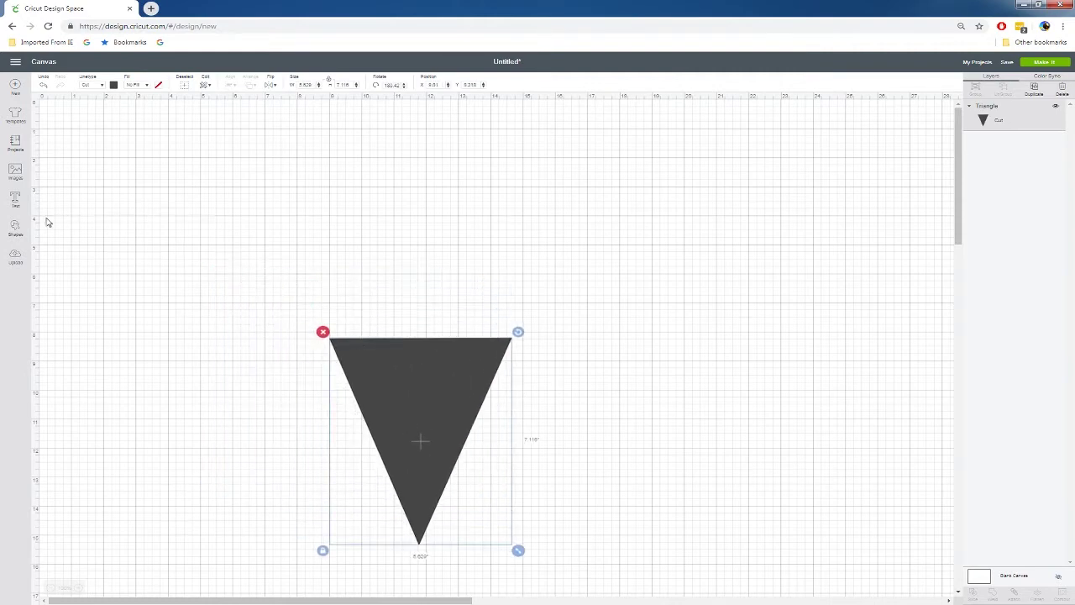
Step: Insert a circle, enlarge it to about 6.4 inches and centre it over the cone's upper edge as the scoop
{"action": "left_click", "coordinate": [15, 228]}
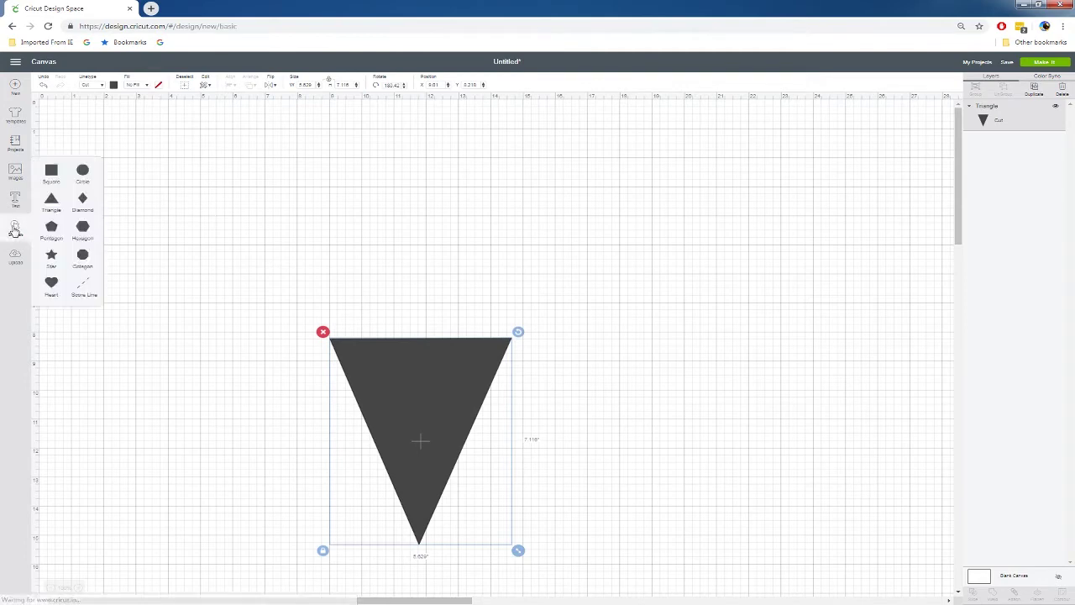
{"action": "left_click", "coordinate": [82, 172]}
{"action": "left_click_drag", "start_coordinate": [248, 242], "coordinate": [413, 190]}
{"action": "left_click_drag", "start_coordinate": [453, 245], "coordinate": [548, 359]}
{"action": "left_click_drag", "start_coordinate": [466, 278], "coordinate": [439, 331]}
{"action": "left_click_drag", "start_coordinate": [524, 388], "coordinate": [531, 393]}
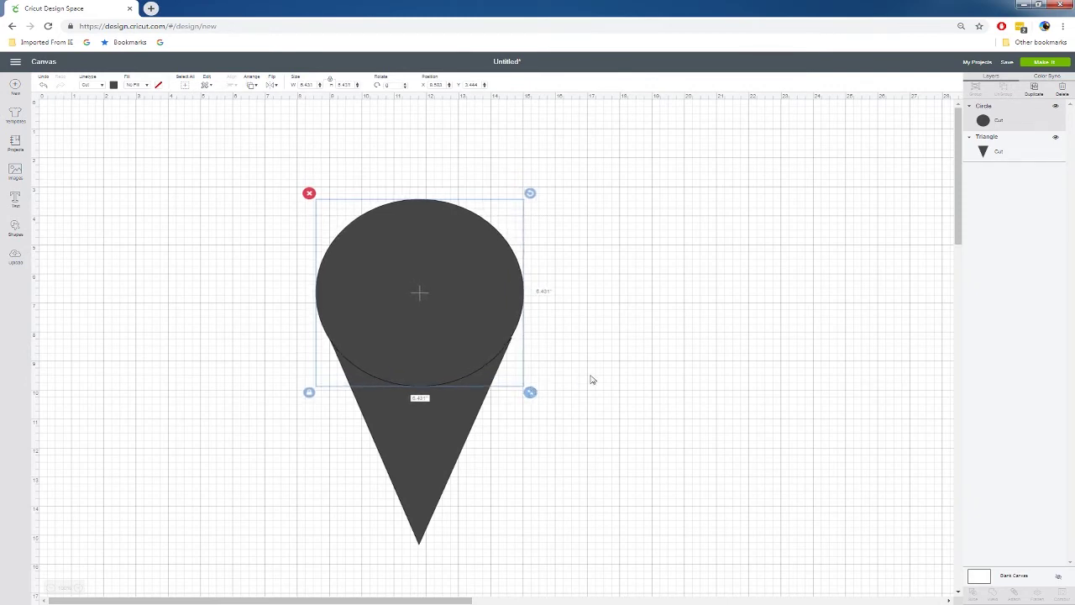
Step: Recolor the cone triangle from the brown swatch, lightened to the orange-brown #BA761A
{"action": "left_click", "coordinate": [581, 383]}
{"action": "left_click", "coordinate": [413, 458]}
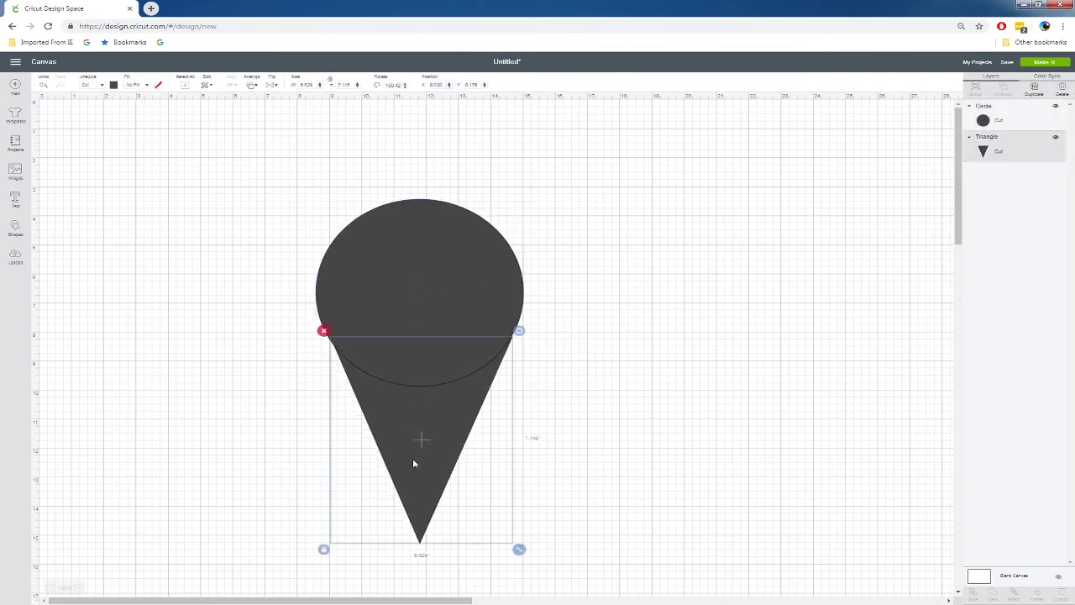
{"action": "left_click", "coordinate": [114, 86]}
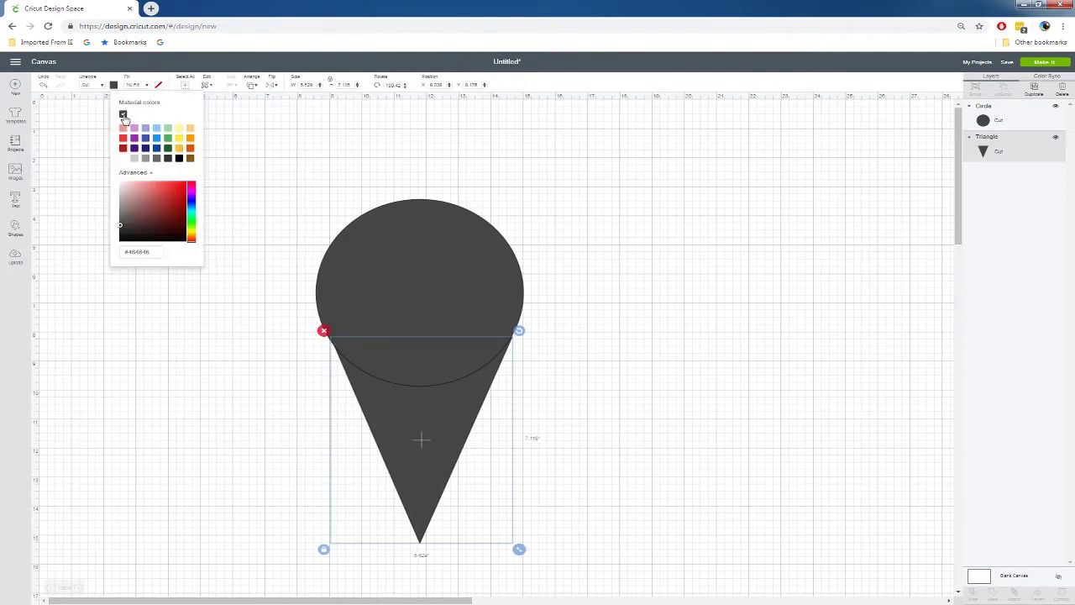
{"action": "left_click", "coordinate": [190, 158]}
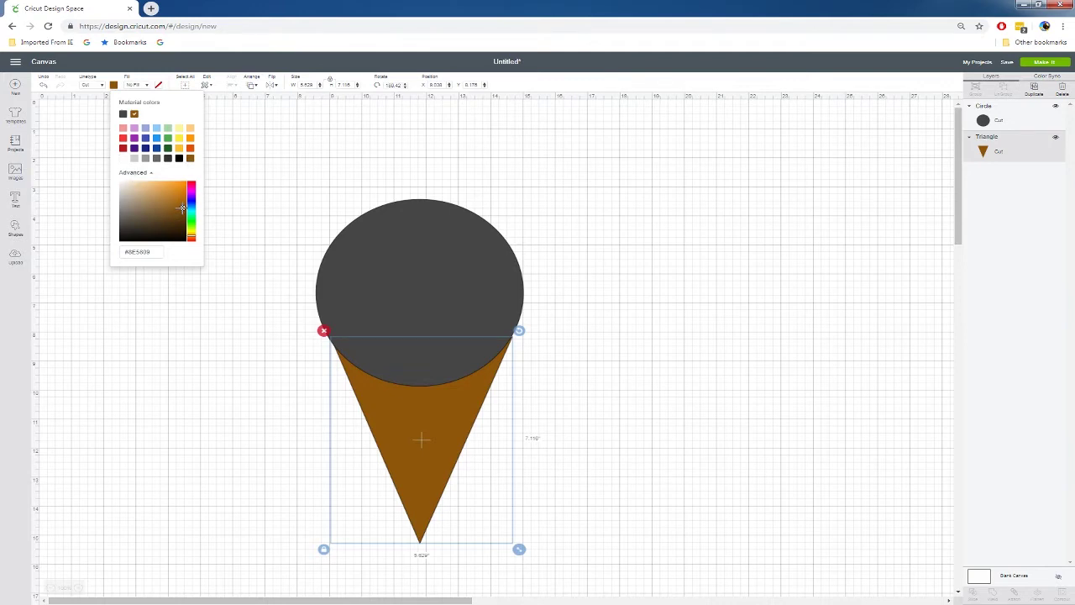
{"action": "left_click_drag", "start_coordinate": [182, 208], "coordinate": [178, 198]}
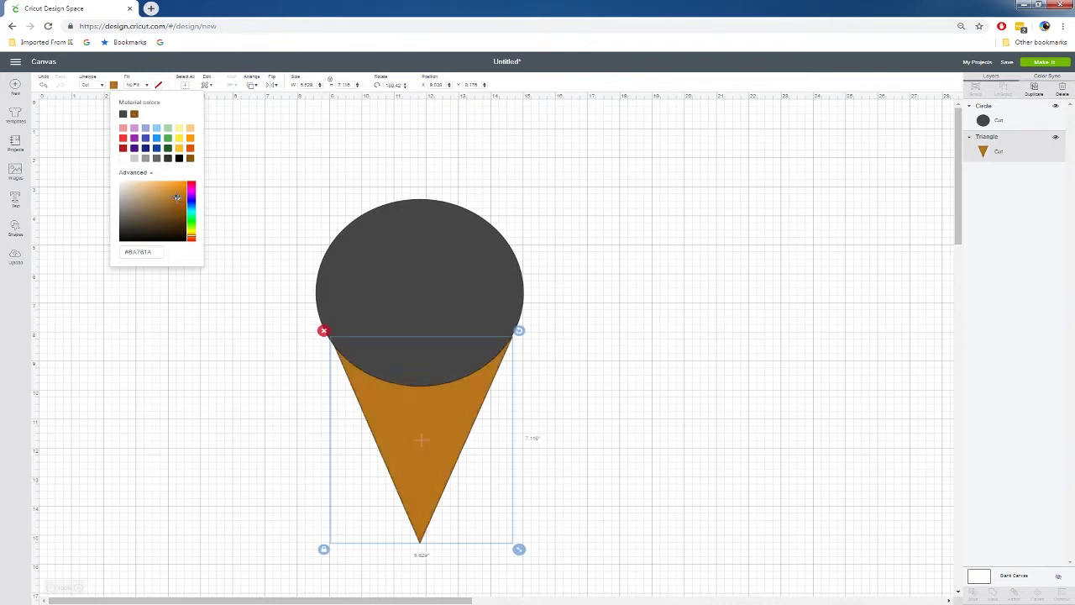
{"action": "left_click", "coordinate": [324, 180]}
Step: Duplicate the scoop circle, shrink the copy to about 2.45 inches and place three such circles along the scoop's lower edge
{"action": "left_click", "coordinate": [432, 252]}
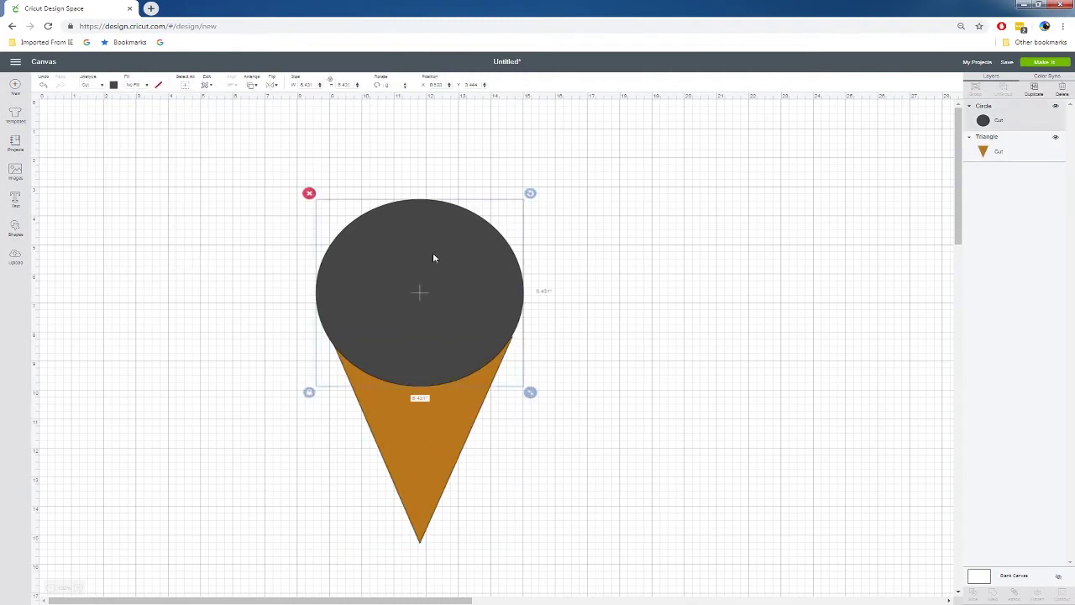
{"action": "key", "text": "ctrl+d"}
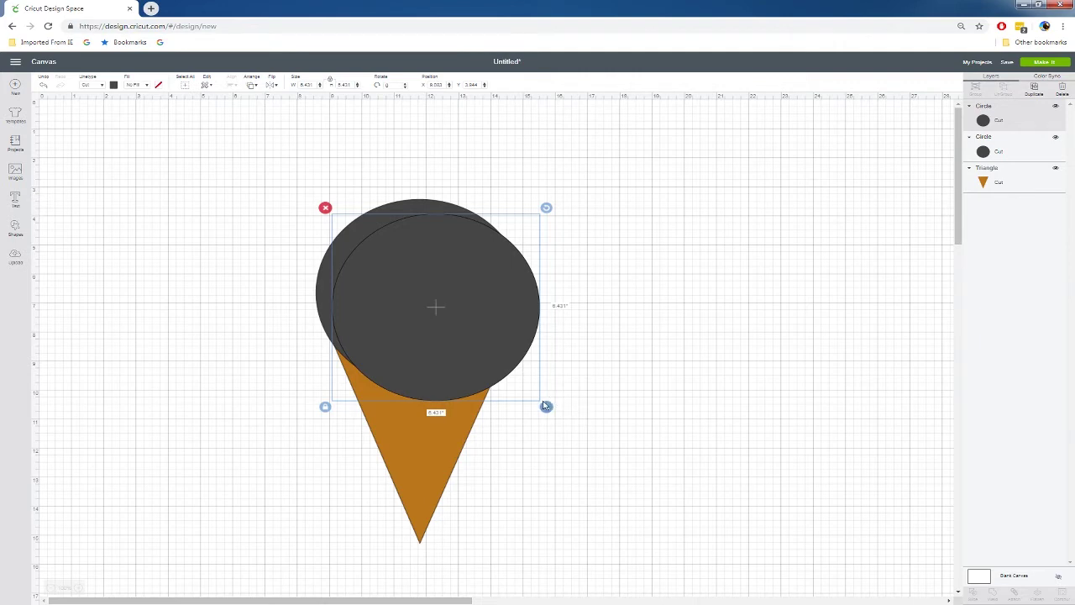
{"action": "left_click_drag", "start_coordinate": [546, 408], "coordinate": [364, 382]}
{"action": "key", "text": "ctrl+d"}
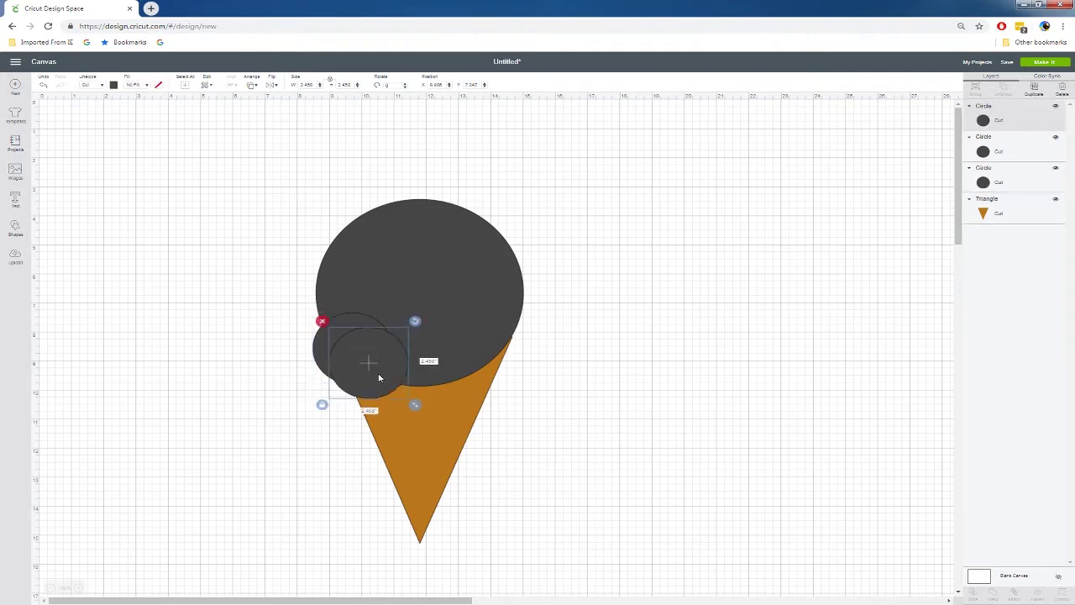
{"action": "left_click_drag", "start_coordinate": [378, 373], "coordinate": [492, 356]}
{"action": "key", "text": "ctrl+d"}
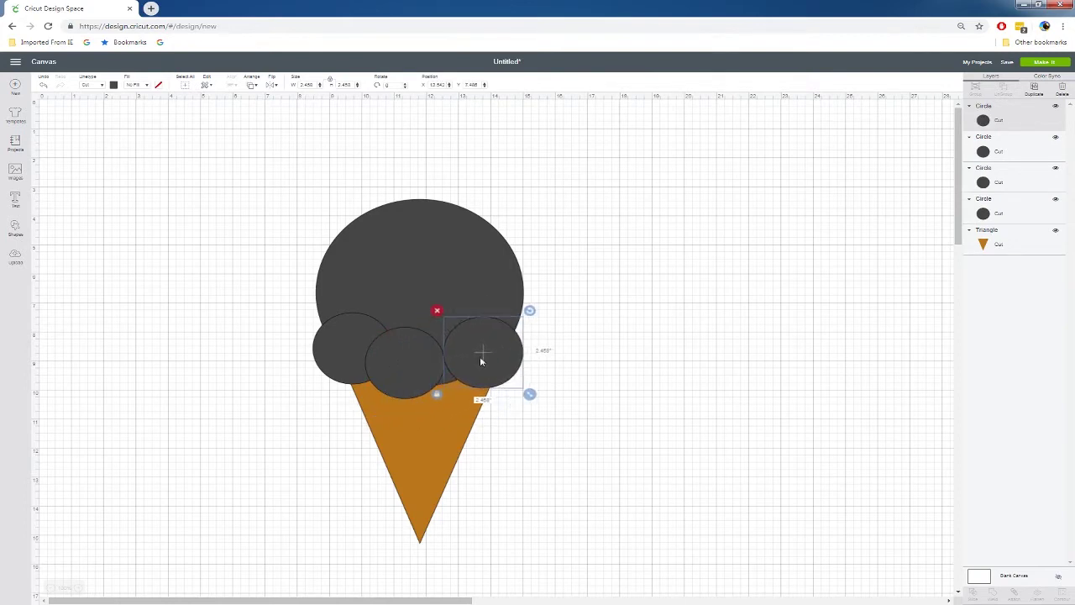
Step: Select the three small circles together and shrink them to about 2.03 inches each
{"action": "left_click", "coordinate": [405, 376], "text": "shift"}
{"action": "left_click", "coordinate": [333, 354], "text": "shift"}
{"action": "left_click_drag", "start_coordinate": [531, 407], "coordinate": [494, 407]}
Step: Duplicate a fourth small circle and arrange all four as a scalloped edge along the bottom of the scoop
{"action": "left_click", "coordinate": [543, 387]}
{"action": "left_click_drag", "start_coordinate": [459, 348], "coordinate": [383, 371]}
{"action": "key", "text": "ctrl+d"}
{"action": "left_click", "coordinate": [336, 346]}
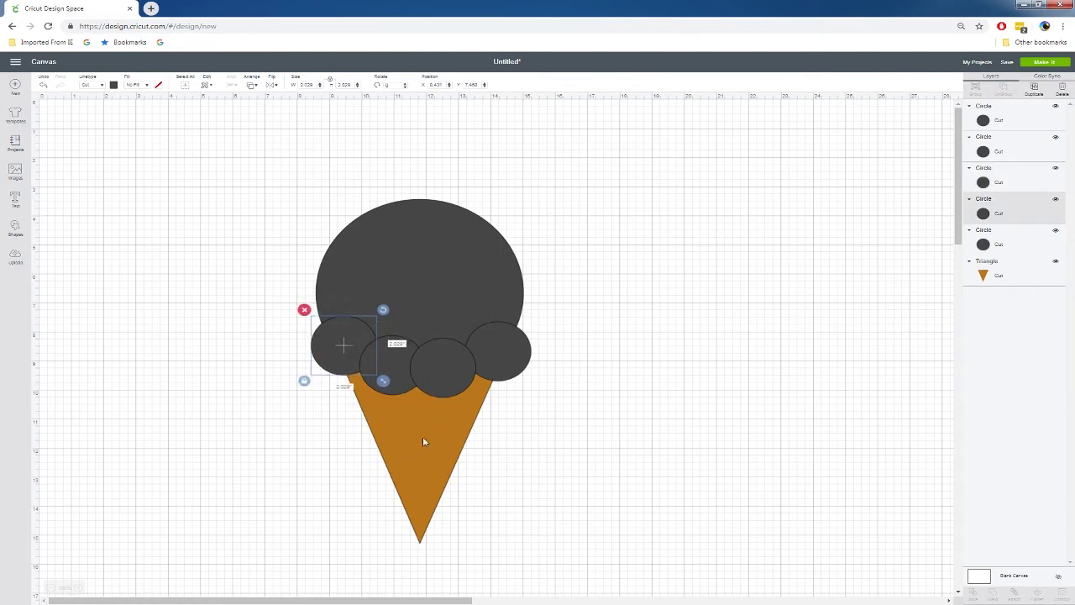
{"action": "left_click", "coordinate": [461, 367]}
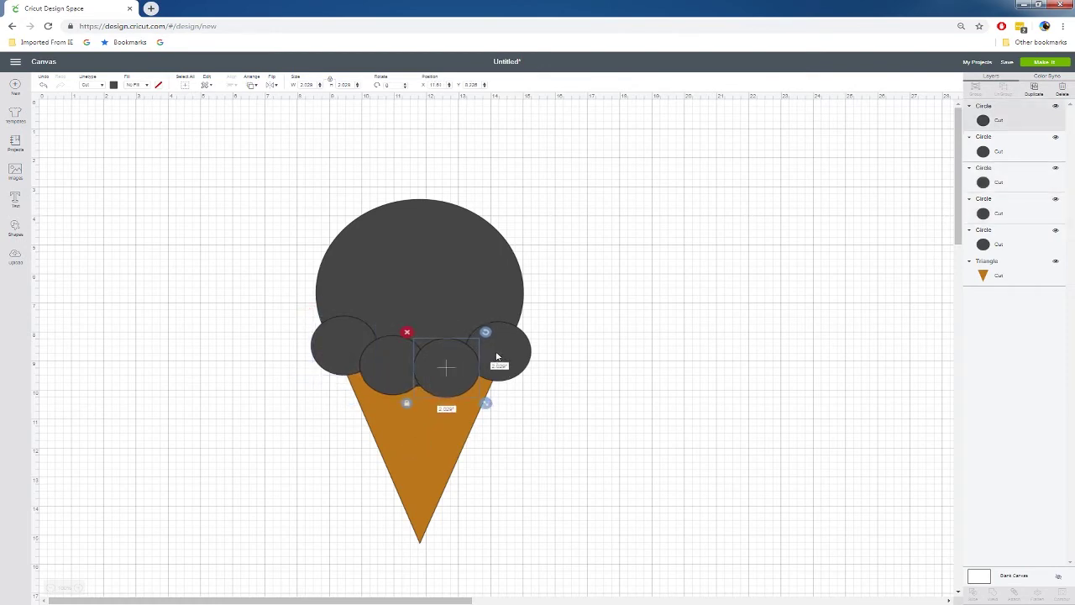
{"action": "left_click", "coordinate": [408, 374]}
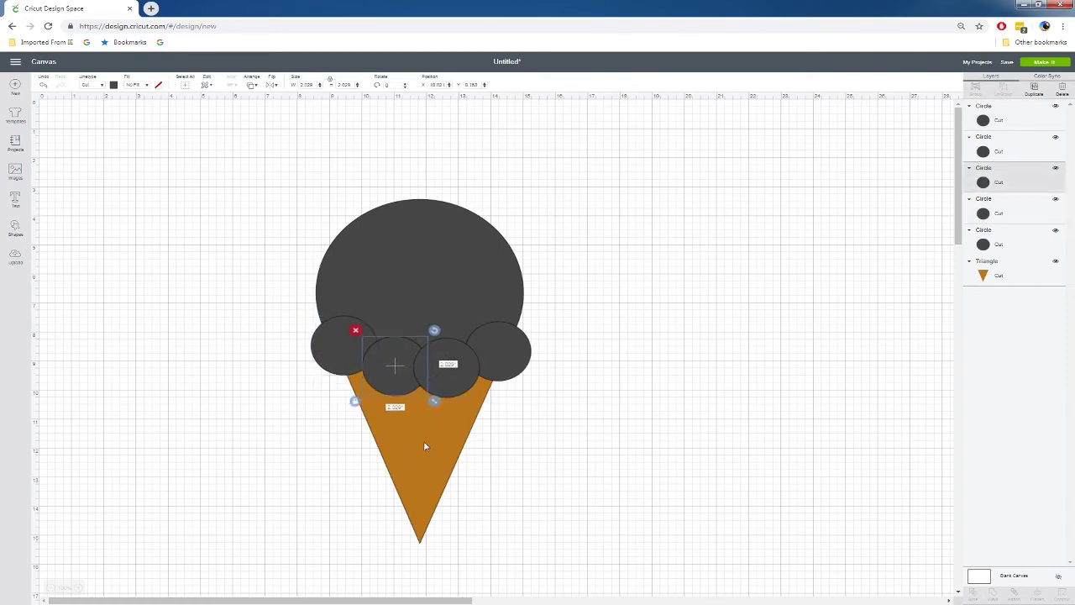
Step: Move the cone aside and weld the large circle and four small circles into one scoop shape
{"action": "left_click_drag", "start_coordinate": [400, 447], "coordinate": [139, 444]}
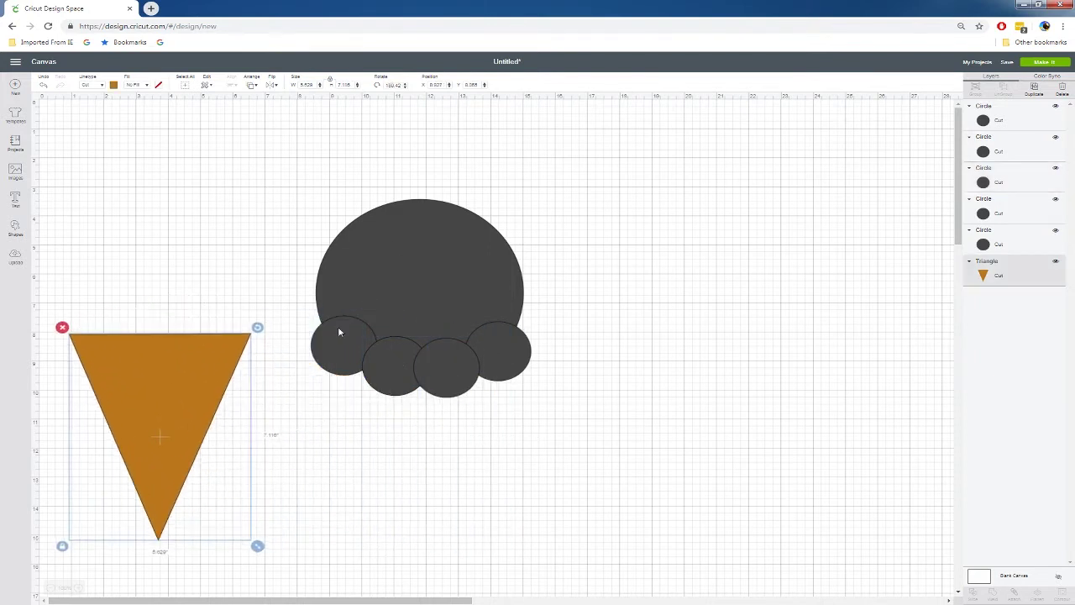
{"action": "left_click_drag", "start_coordinate": [275, 181], "coordinate": [576, 435]}
{"action": "right_click", "coordinate": [510, 369]}
{"action": "left_click", "coordinate": [540, 535]}
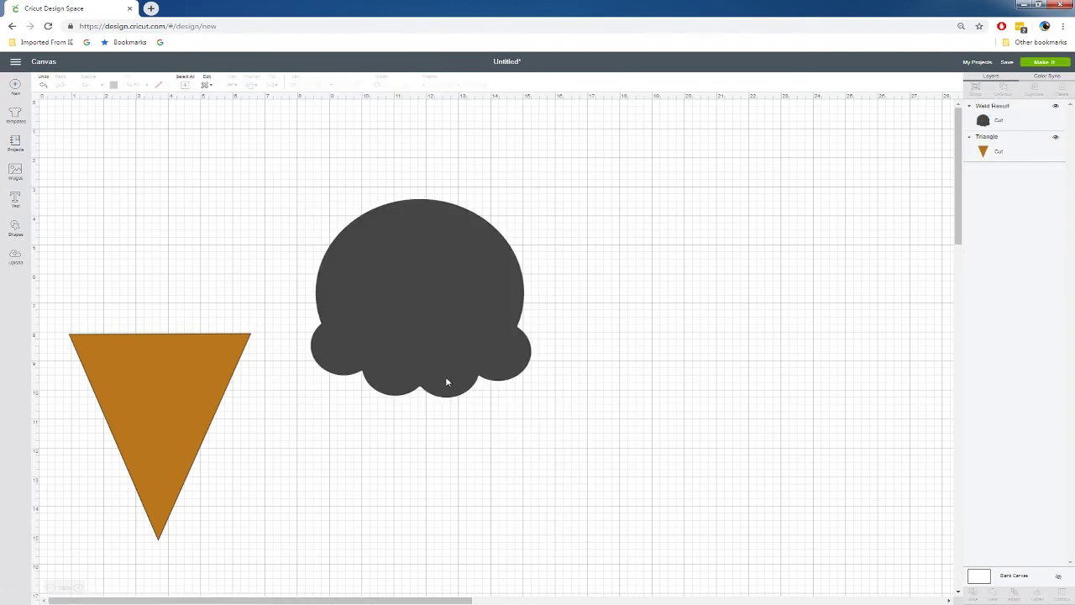
Step: Move the cone back under the welded scoop so its upper edge is hidden behind the scalloped border
{"action": "left_click_drag", "start_coordinate": [171, 437], "coordinate": [428, 453]}
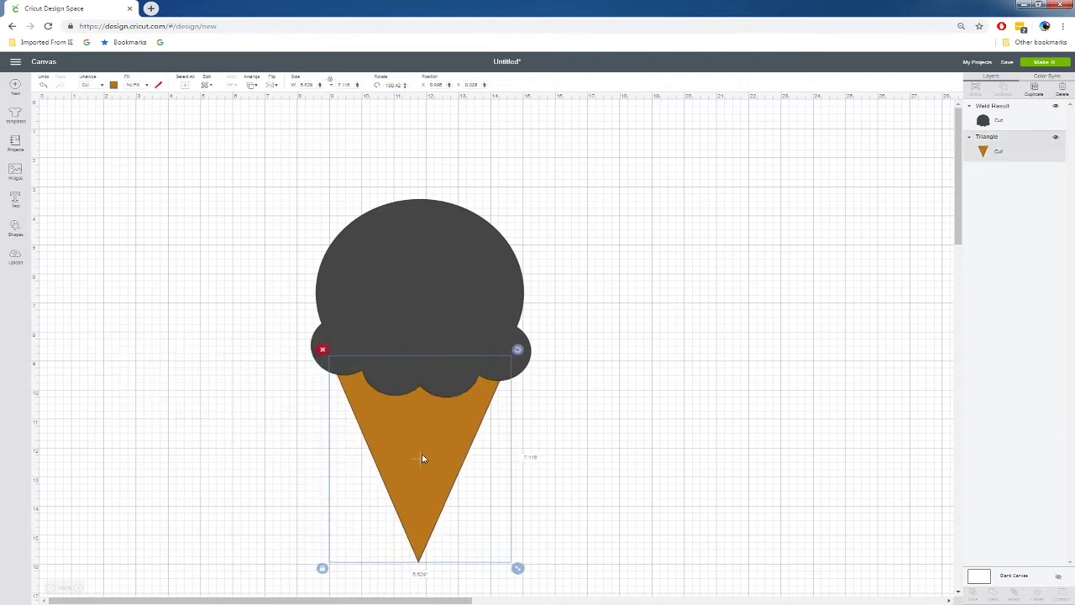
{"action": "key", "text": "ctrl+d"}
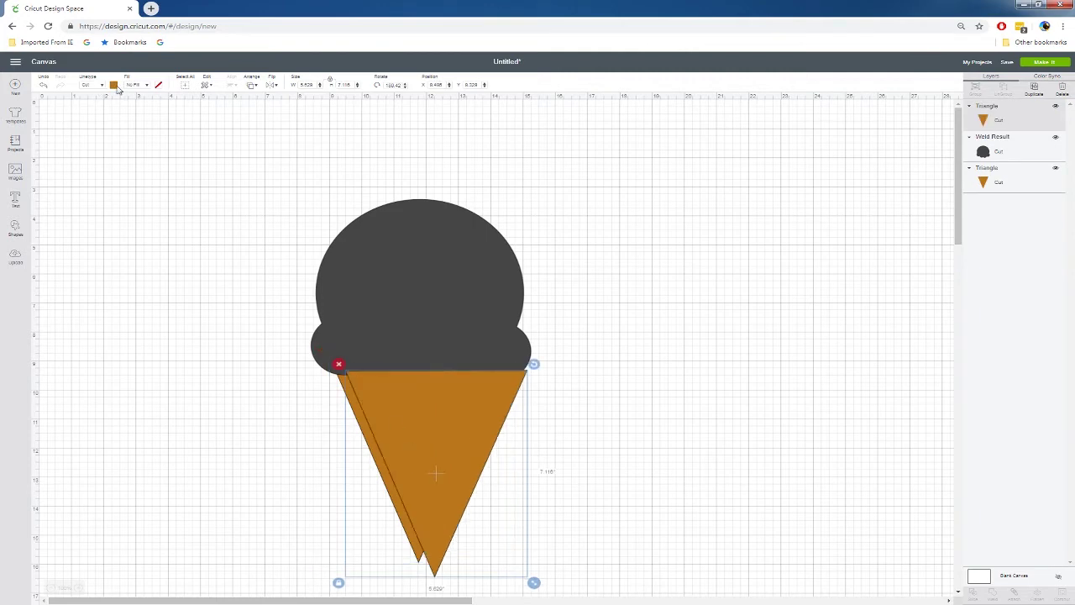
{"action": "left_click", "coordinate": [43, 85]}
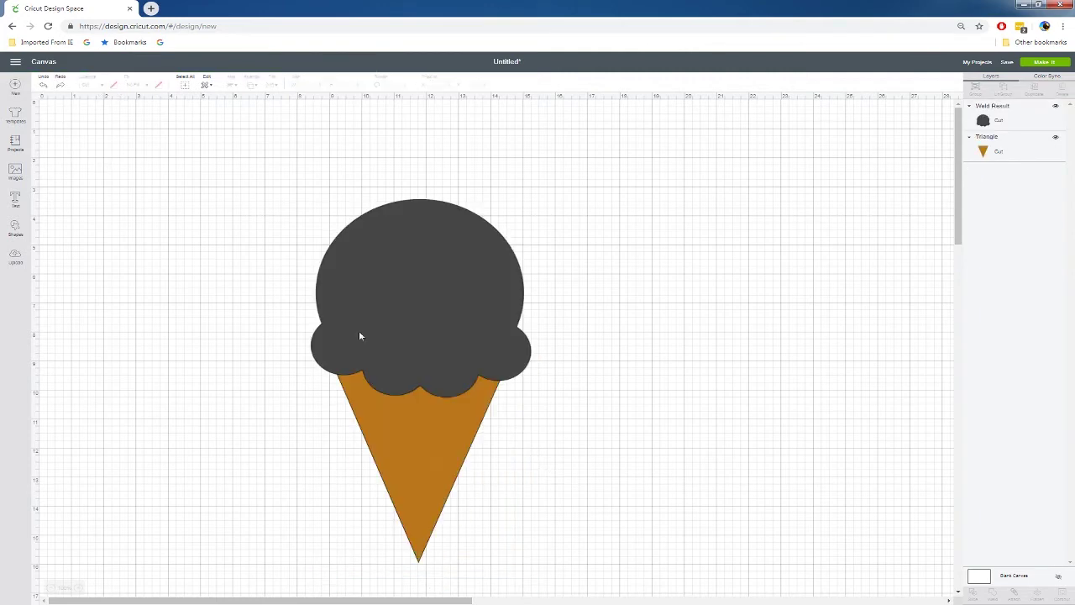
Step: Duplicate the welded scoop and stack the copy above the original, overlapping its upper part
{"action": "left_click", "coordinate": [419, 289]}
{"action": "left_click_drag", "start_coordinate": [427, 297], "coordinate": [426, 210]}
Step: Recolor the lower scoop with the light pink swatch
{"action": "left_click", "coordinate": [404, 382]}
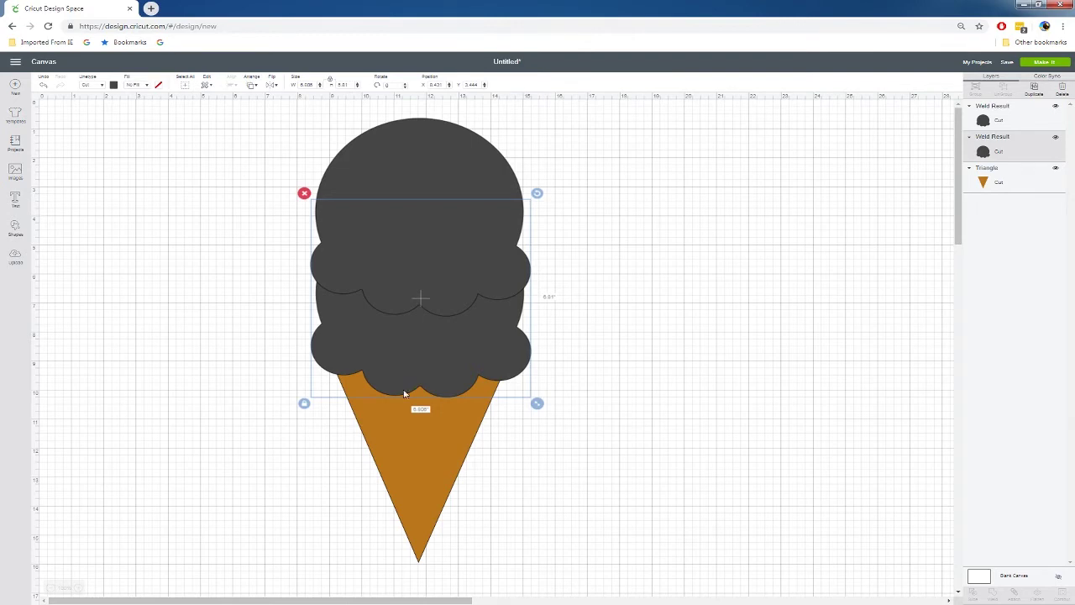
{"action": "left_click", "coordinate": [114, 86]}
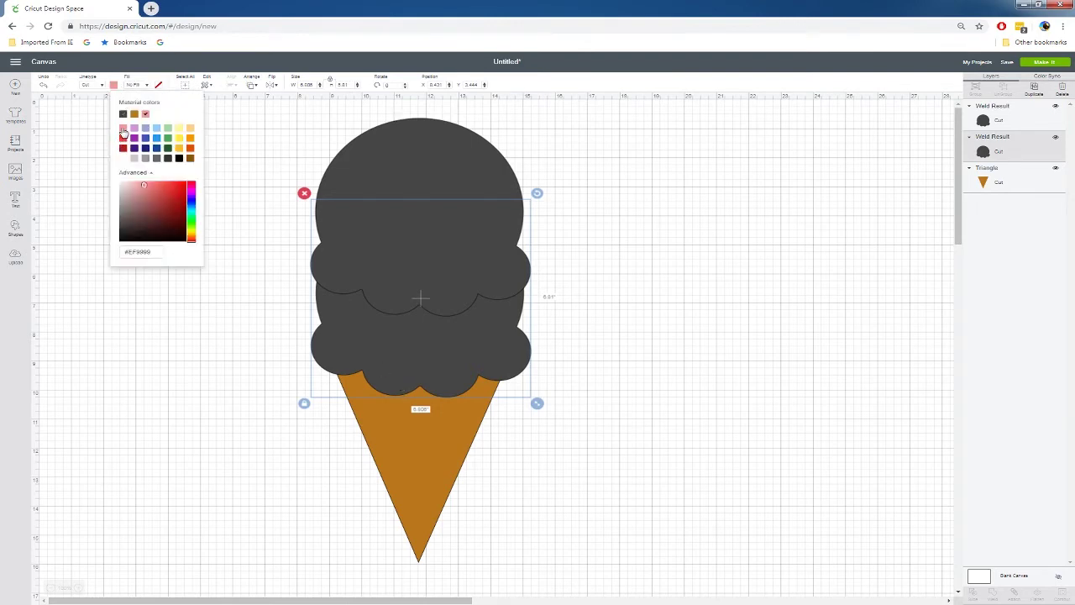
{"action": "left_click", "coordinate": [123, 127]}
Step: Recolor the upper scoop from the brown swatch, darkened to a deep chocolate brown
{"action": "left_click", "coordinate": [477, 177]}
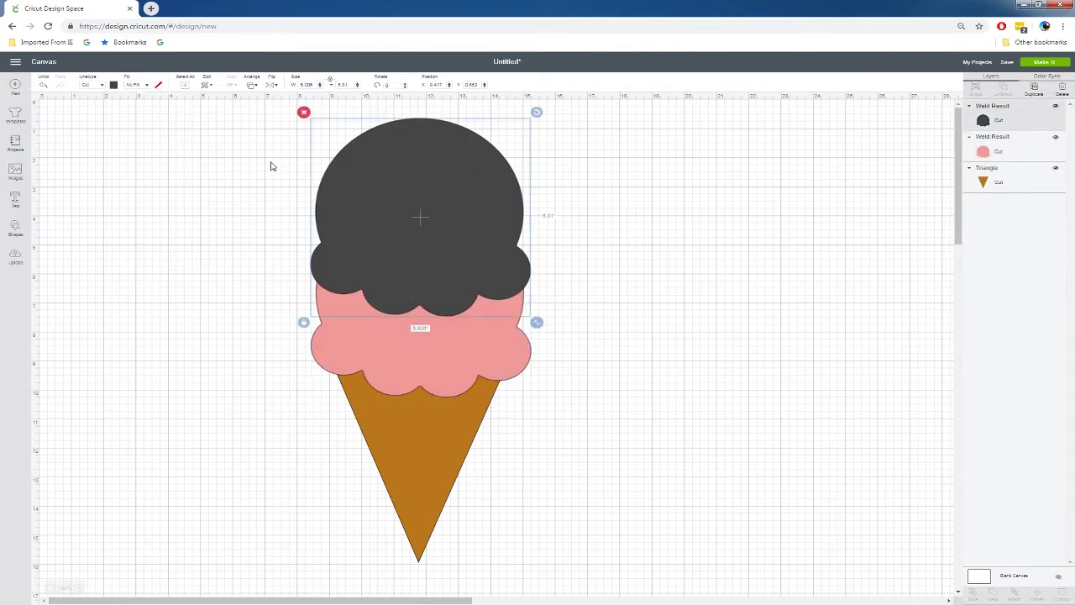
{"action": "left_click", "coordinate": [115, 86]}
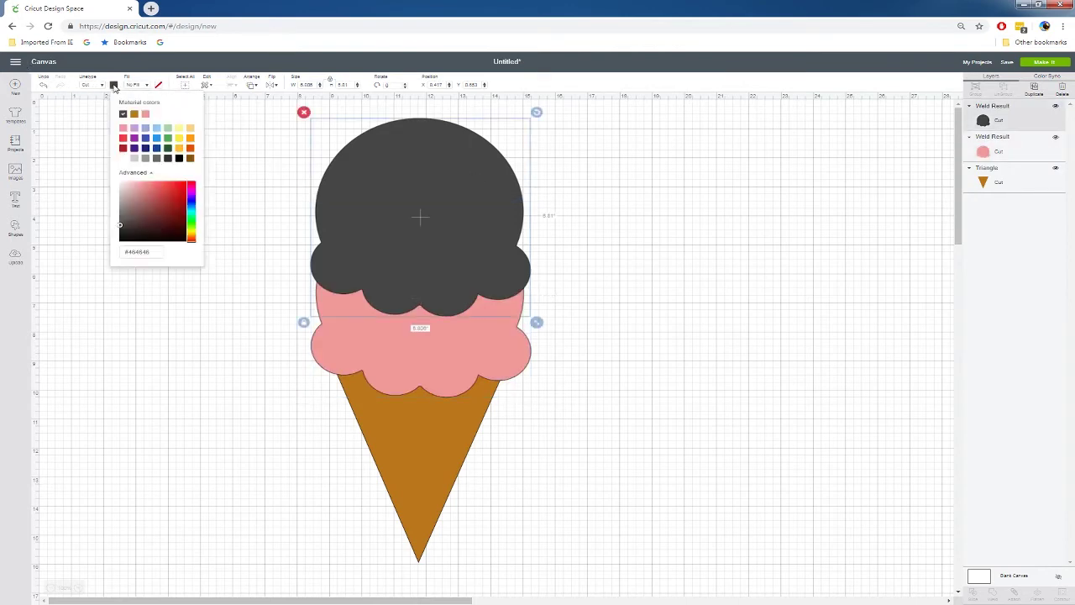
{"action": "left_click", "coordinate": [189, 157]}
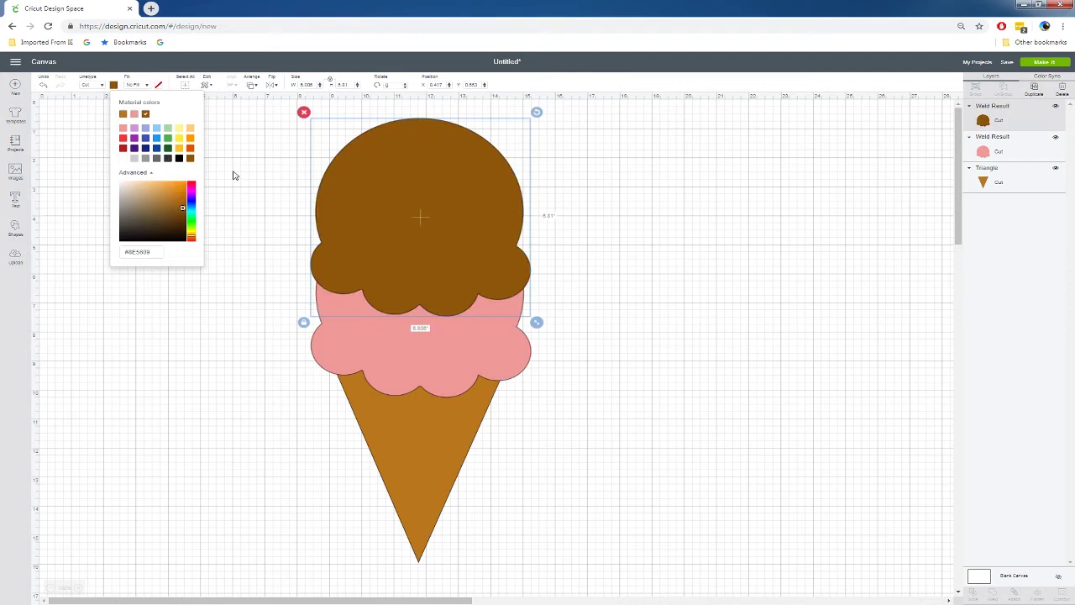
{"action": "left_click_drag", "start_coordinate": [182, 209], "coordinate": [182, 217]}
{"action": "left_click", "coordinate": [278, 169]}
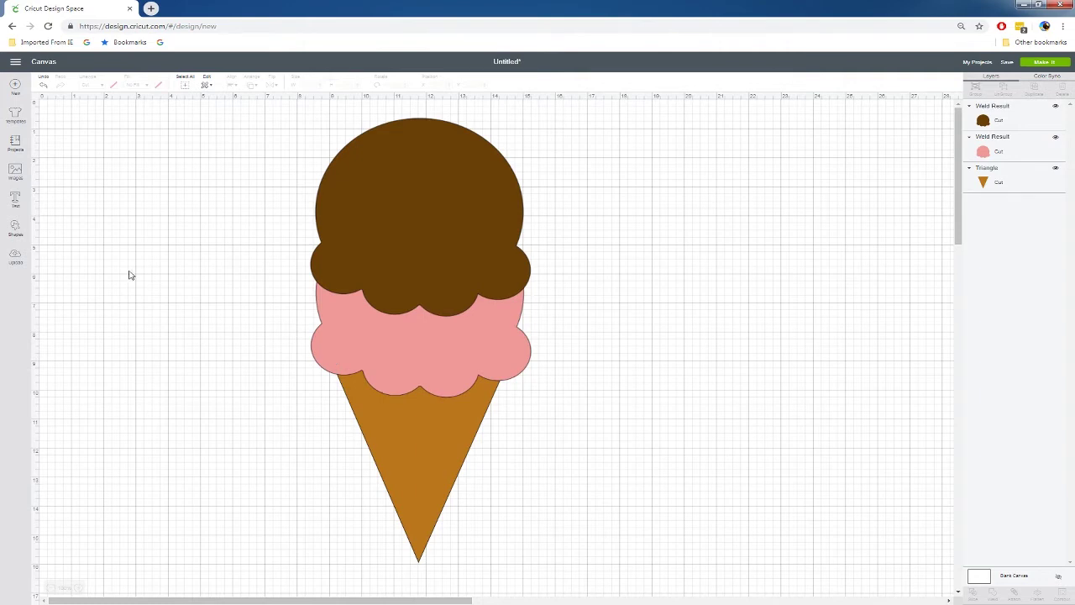
Step: Insert a small circle of about 0.45 inches on the pink scoop and duplicate it to form a pair of eyes
{"action": "left_click", "coordinate": [16, 229]}
{"action": "left_click", "coordinate": [83, 173]}
{"action": "left_click_drag", "start_coordinate": [180, 226], "coordinate": [450, 347]}
{"action": "key", "text": "ctrl+d"}
{"action": "left_click", "coordinate": [381, 345]}
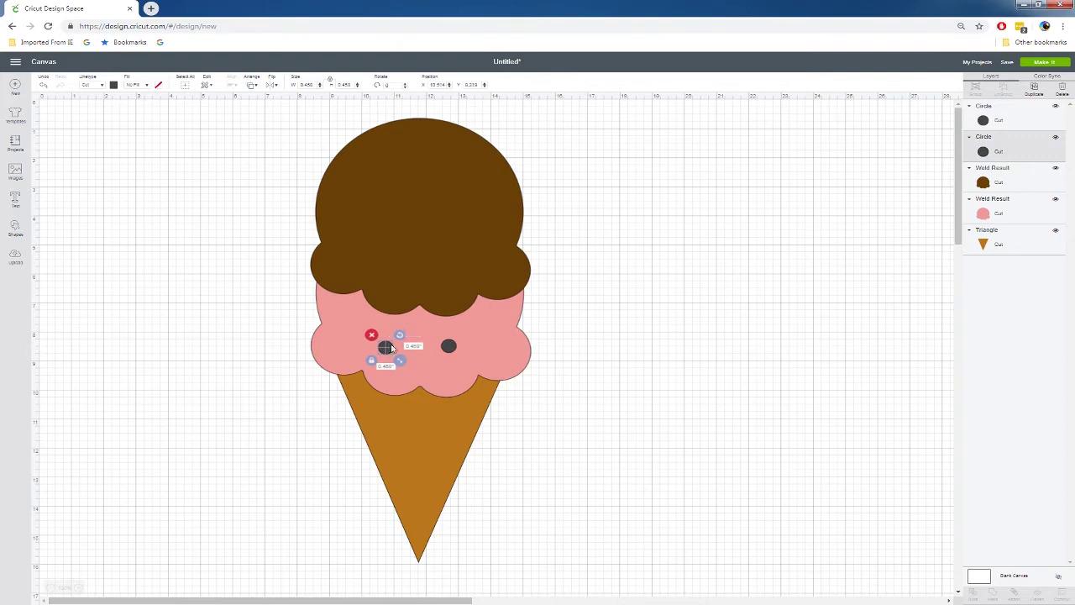
Step: Align the two eyes on the pink scoop with Center Vertically so they sit level
{"action": "left_click", "coordinate": [449, 349], "text": "shift"}
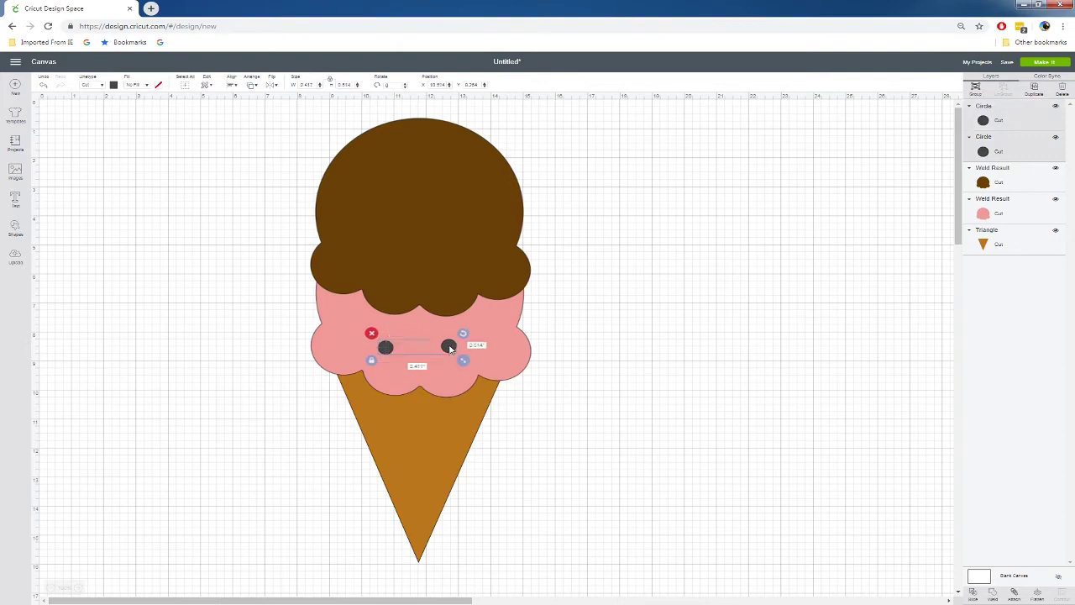
{"action": "left_click", "coordinate": [232, 85]}
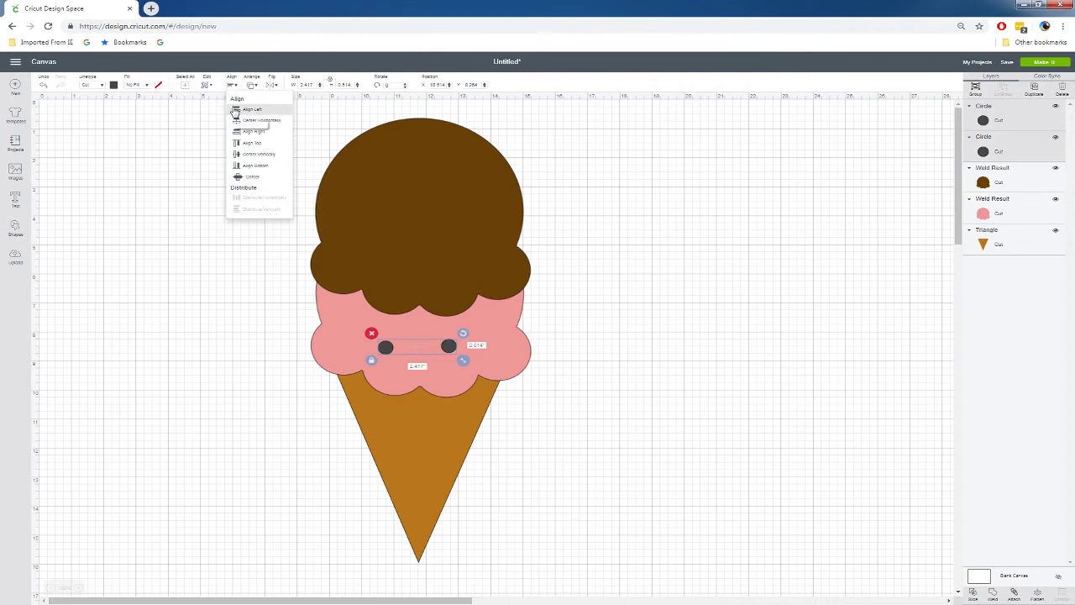
{"action": "left_click", "coordinate": [235, 154]}
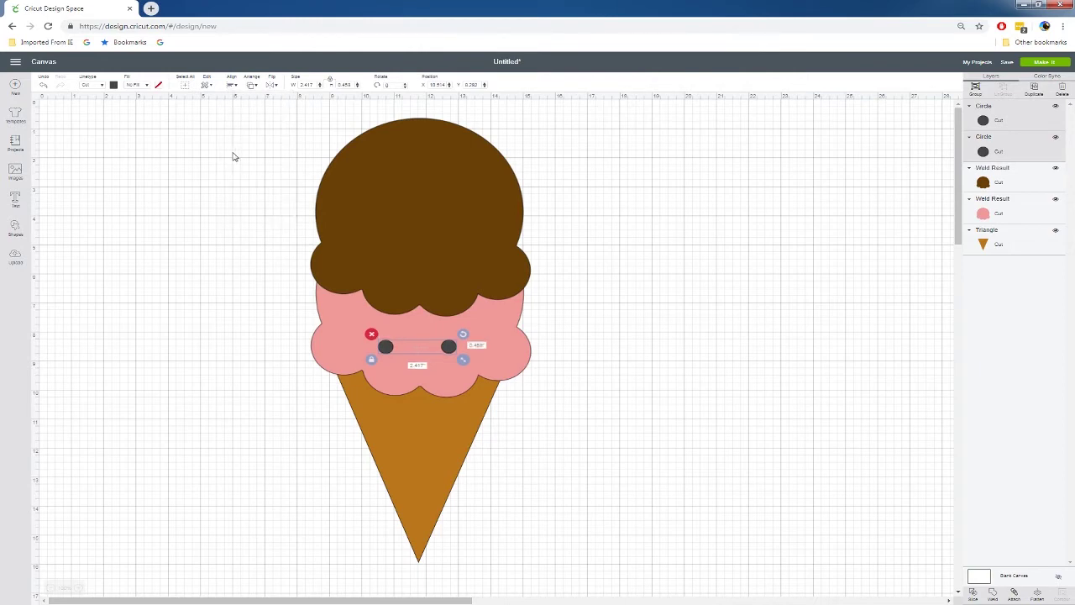
Step: Duplicate the pair of eyes onto the brown scoop and recolor the copies white (#FFFFFF)
{"action": "key", "text": "ctrl+d"}
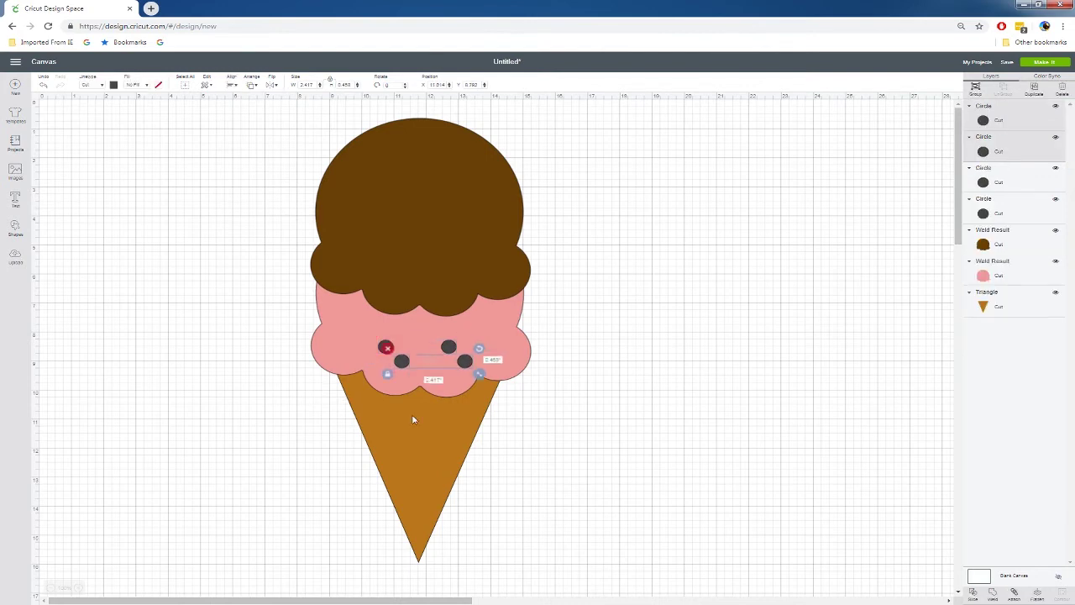
{"action": "left_click_drag", "start_coordinate": [464, 368], "coordinate": [452, 258]}
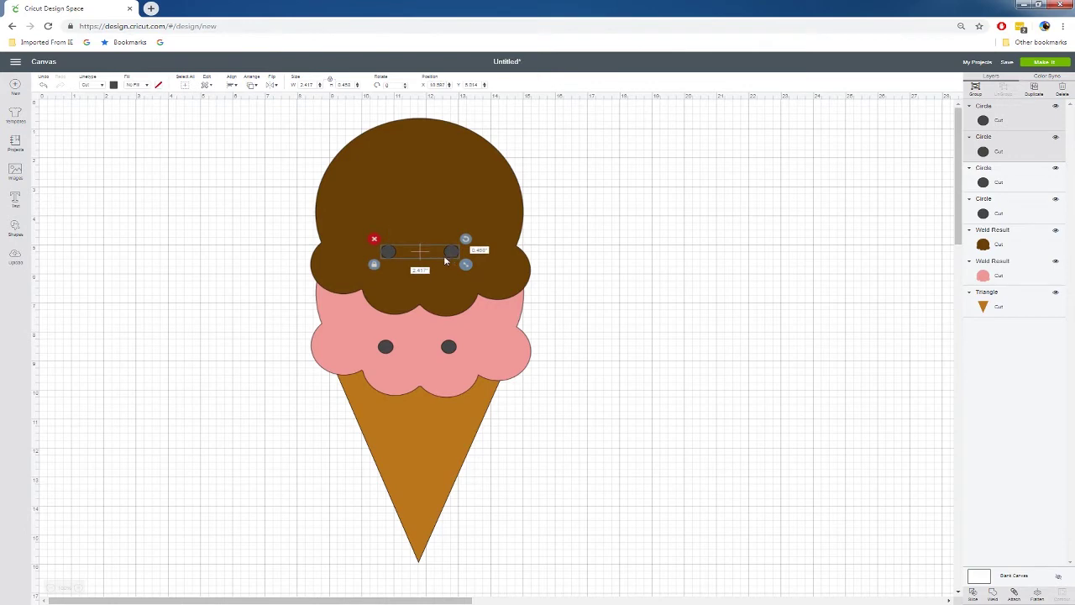
{"action": "left_click", "coordinate": [113, 87]}
{"action": "left_click", "coordinate": [124, 158]}
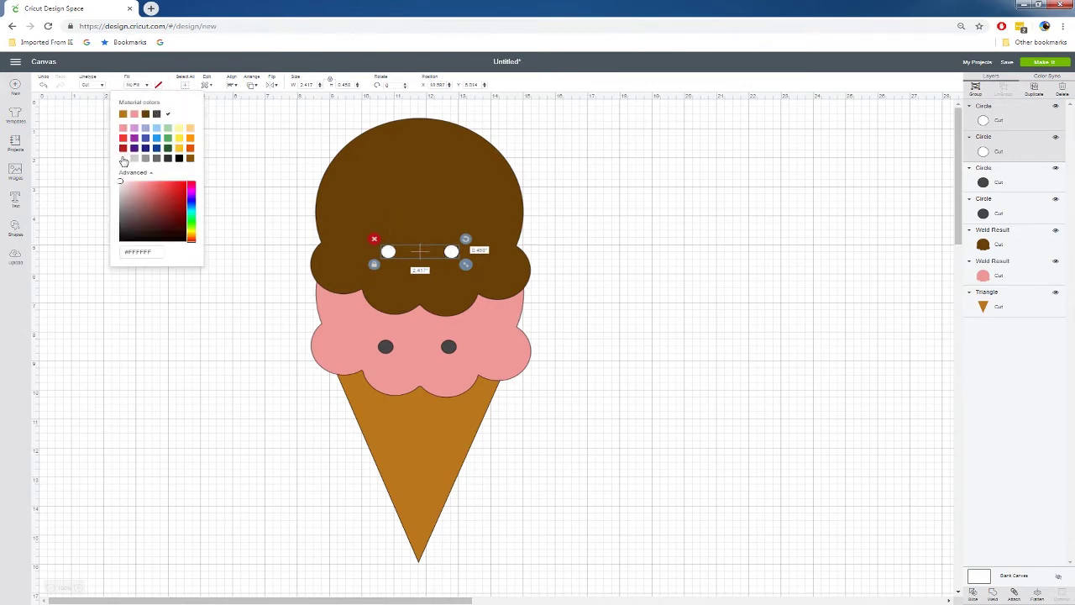
{"action": "left_click", "coordinate": [219, 278]}
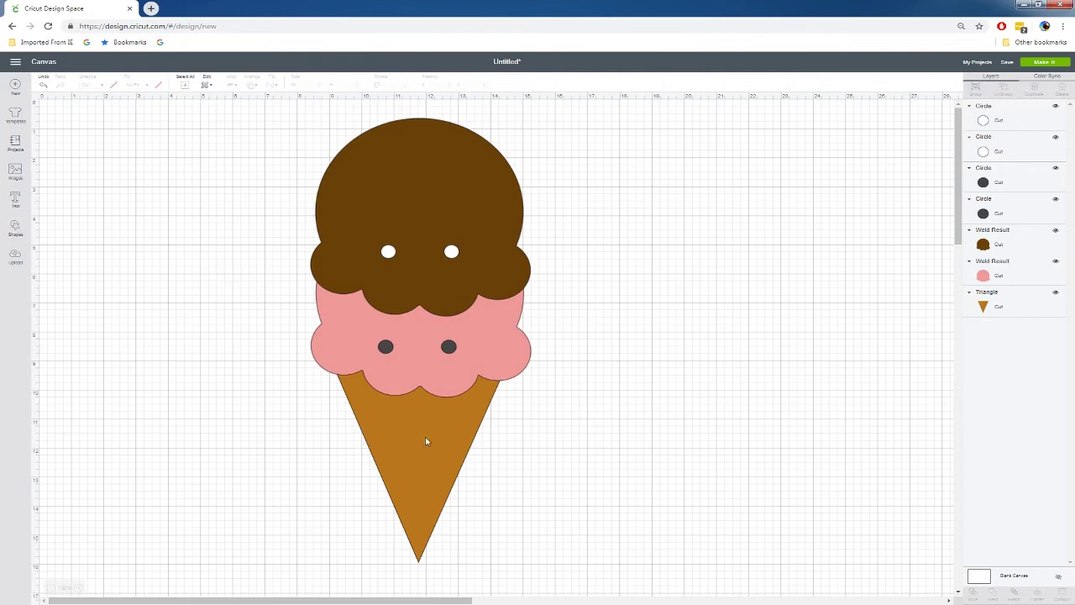
Step: Recolor both eyes on the pink scoop with the upper scoop's dark chocolate brown
{"action": "left_click", "coordinate": [386, 348]}
{"action": "left_click", "coordinate": [448, 349], "text": "shift"}
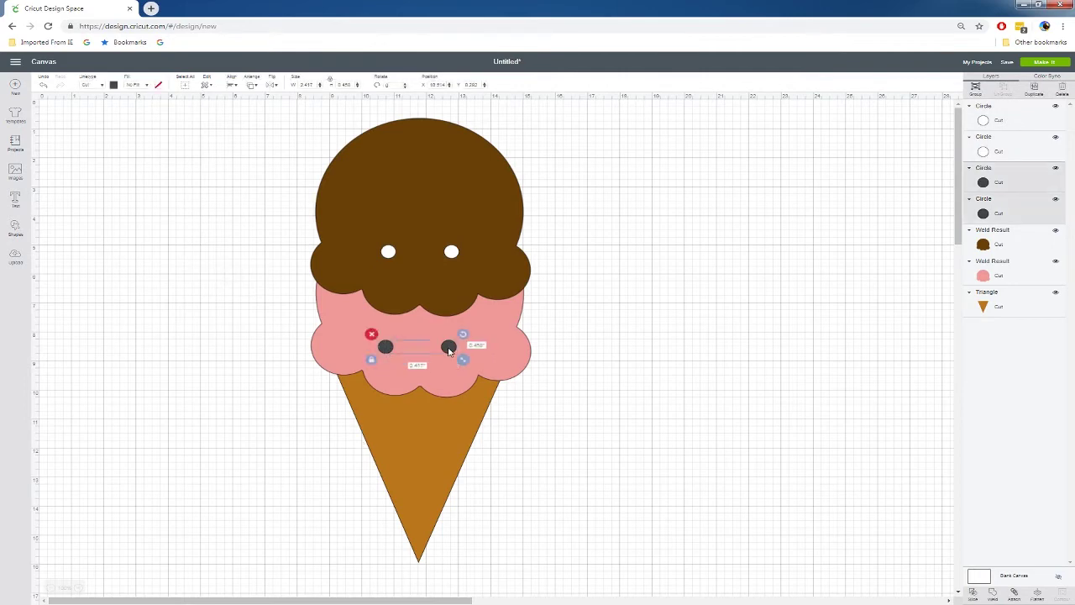
{"action": "left_click", "coordinate": [114, 85]}
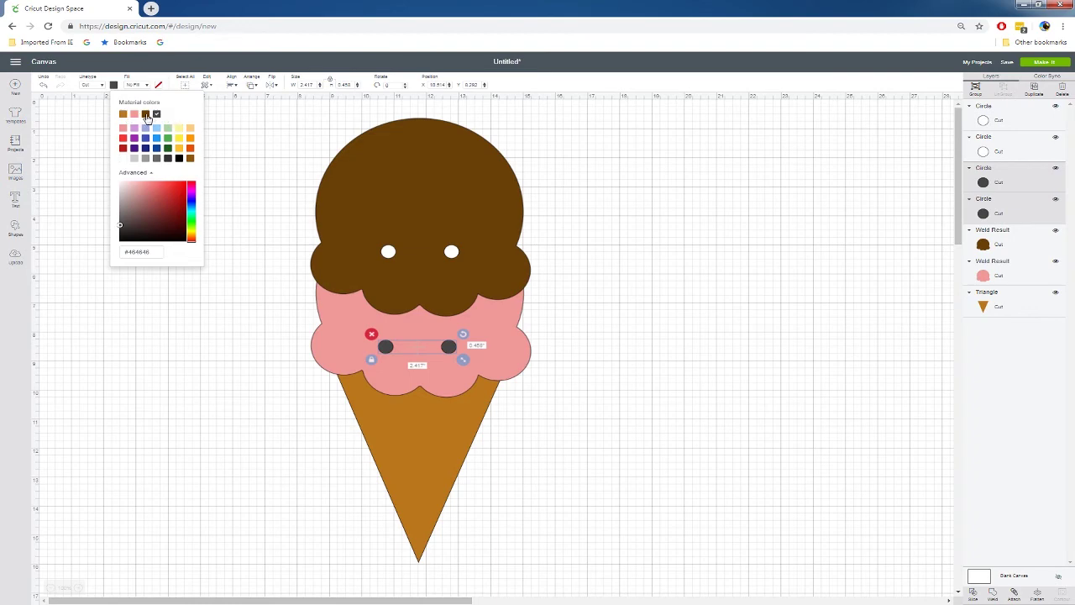
{"action": "left_click", "coordinate": [146, 115]}
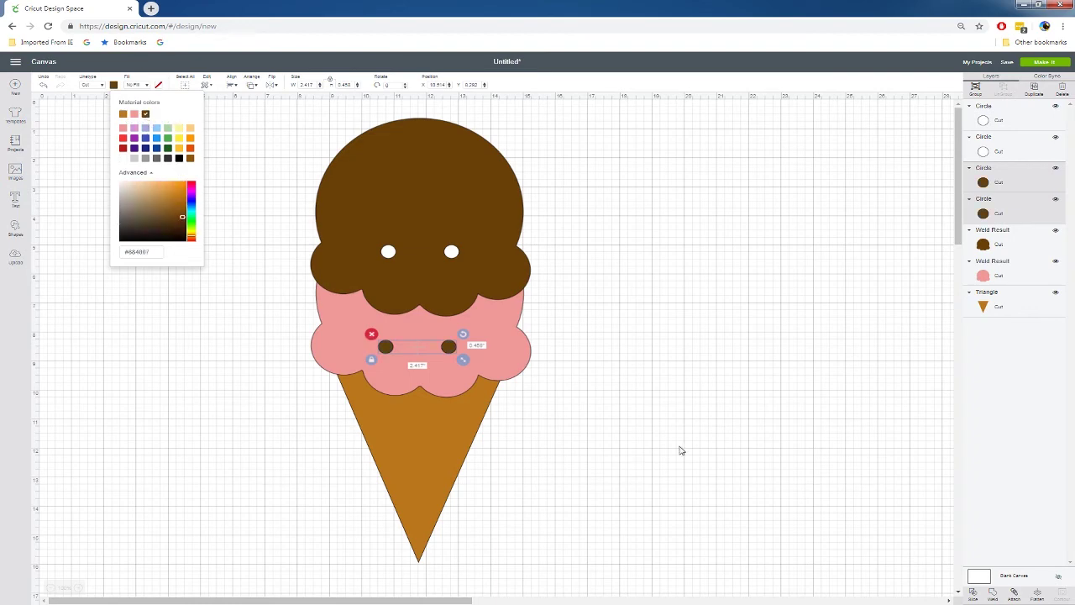
{"action": "left_click", "coordinate": [632, 398]}
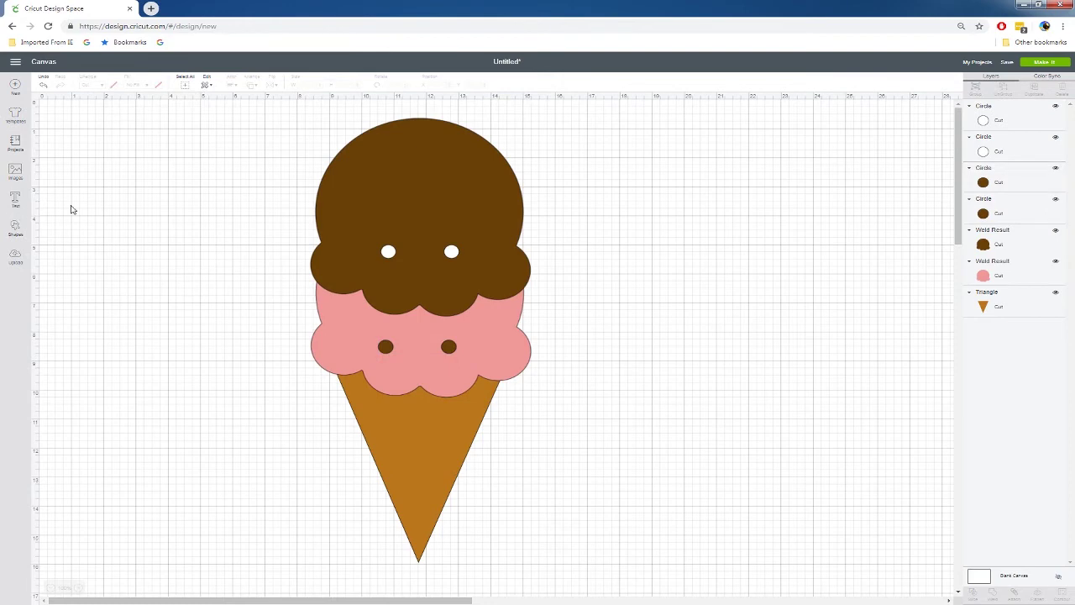
Step: Insert a circle about 3.11 inches wide beside the cone and add a copy overlapping it, offset slightly upward
{"action": "left_click", "coordinate": [16, 230]}
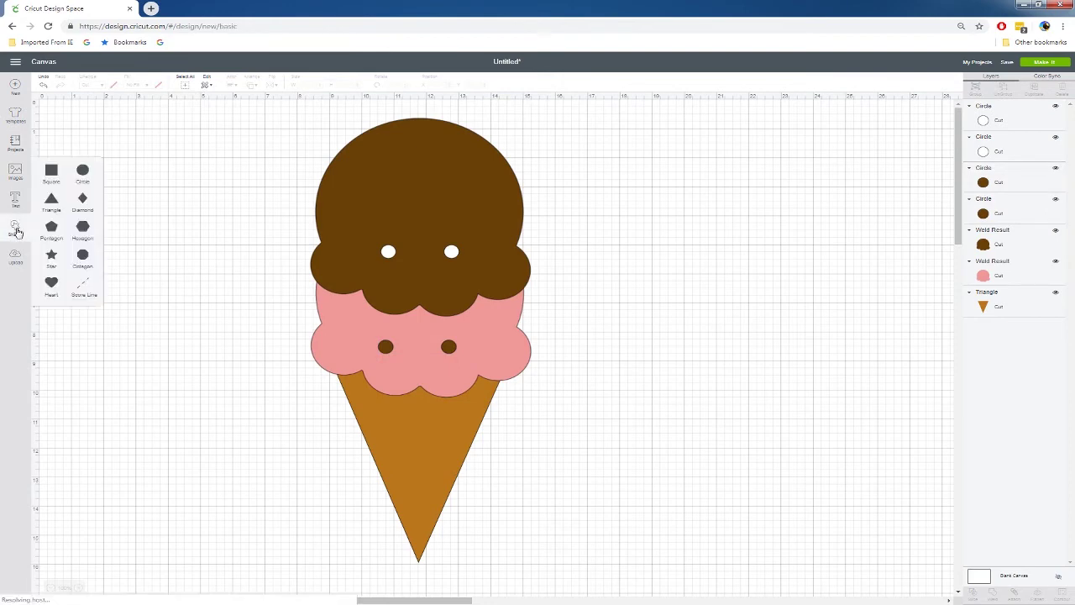
{"action": "left_click", "coordinate": [82, 171]}
{"action": "left_click_drag", "start_coordinate": [154, 215], "coordinate": [163, 266]}
{"action": "key", "text": "ctrl+c"}
{"action": "key", "text": "ctrl+v"}
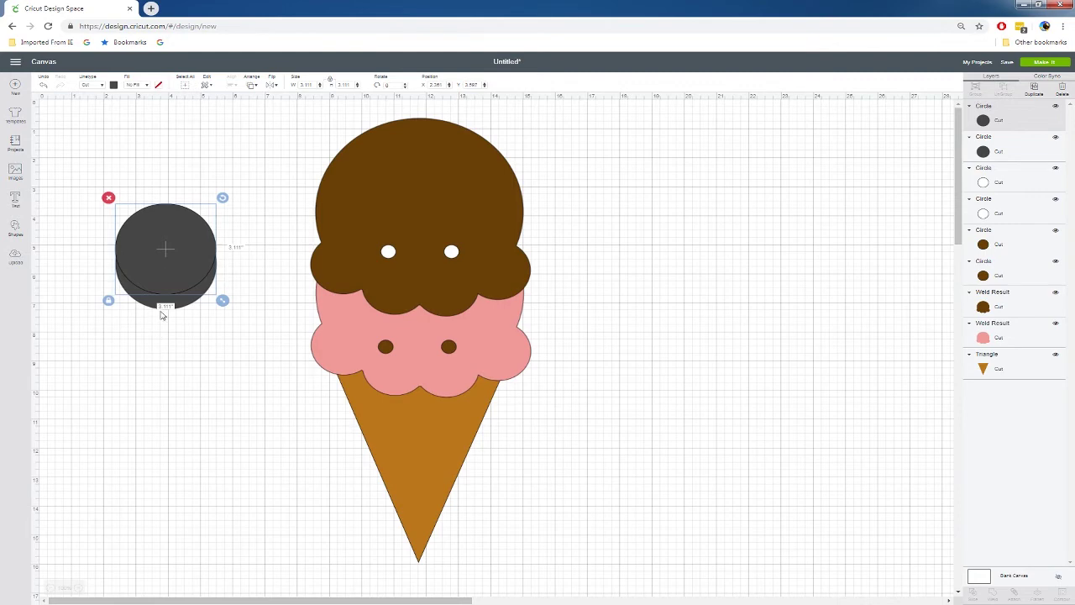
{"action": "left_click_drag", "start_coordinate": [77, 188], "coordinate": [223, 338]}
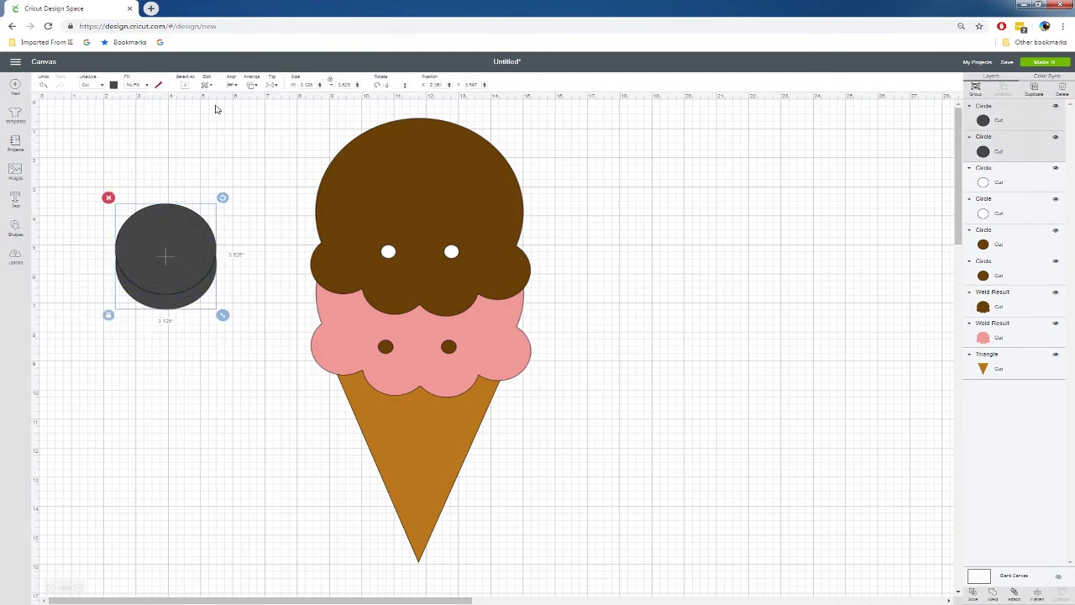
{"action": "left_click", "coordinate": [232, 85]}
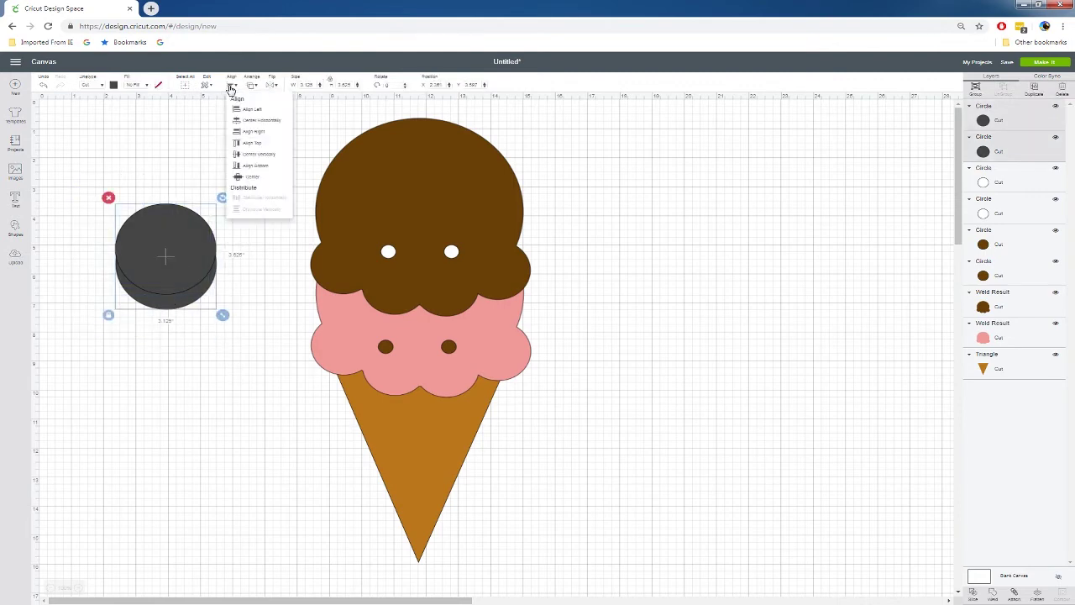
{"action": "left_click", "coordinate": [246, 168]}
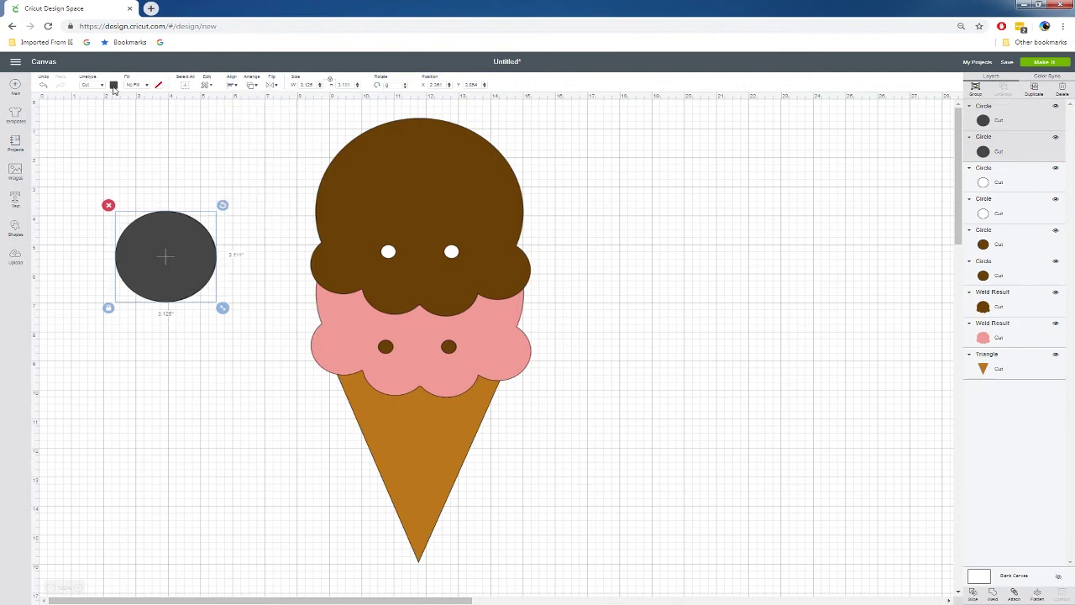
{"action": "left_click", "coordinate": [44, 86]}
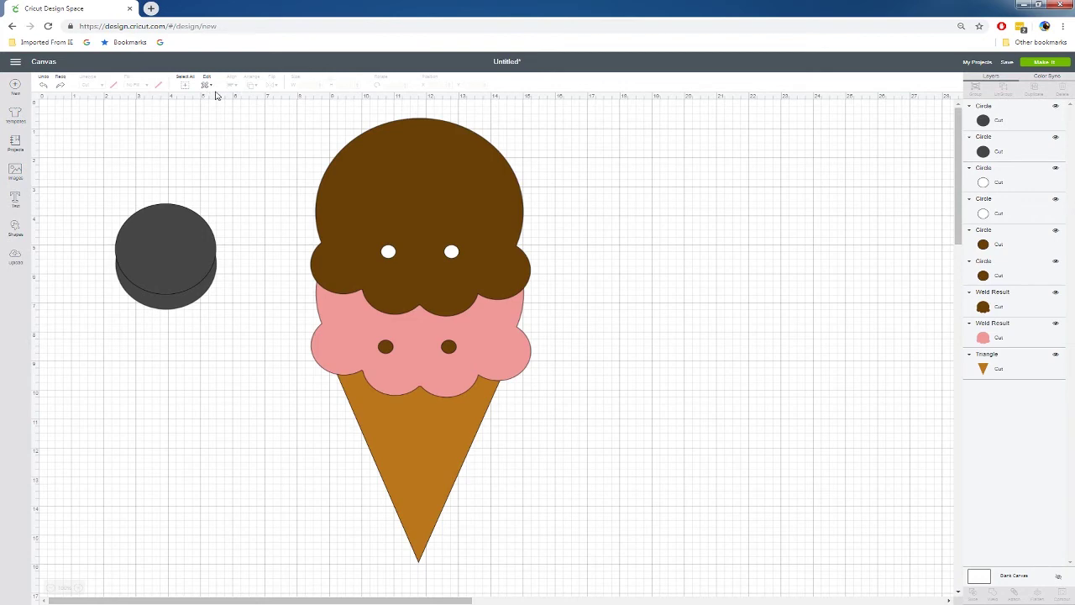
{"action": "left_click_drag", "start_coordinate": [110, 184], "coordinate": [239, 345]}
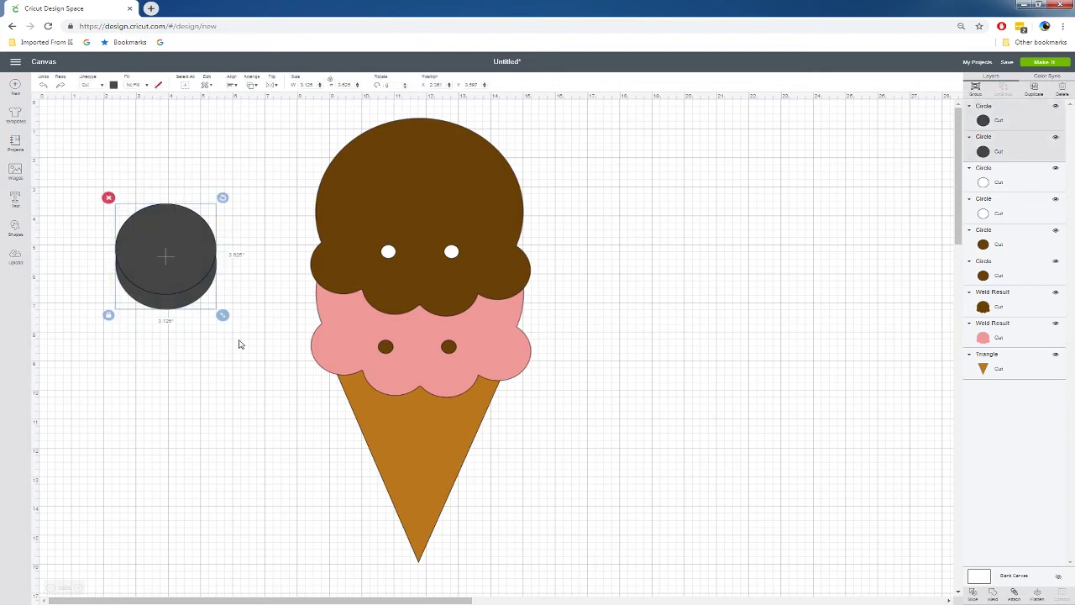
{"action": "left_click", "coordinate": [233, 85]}
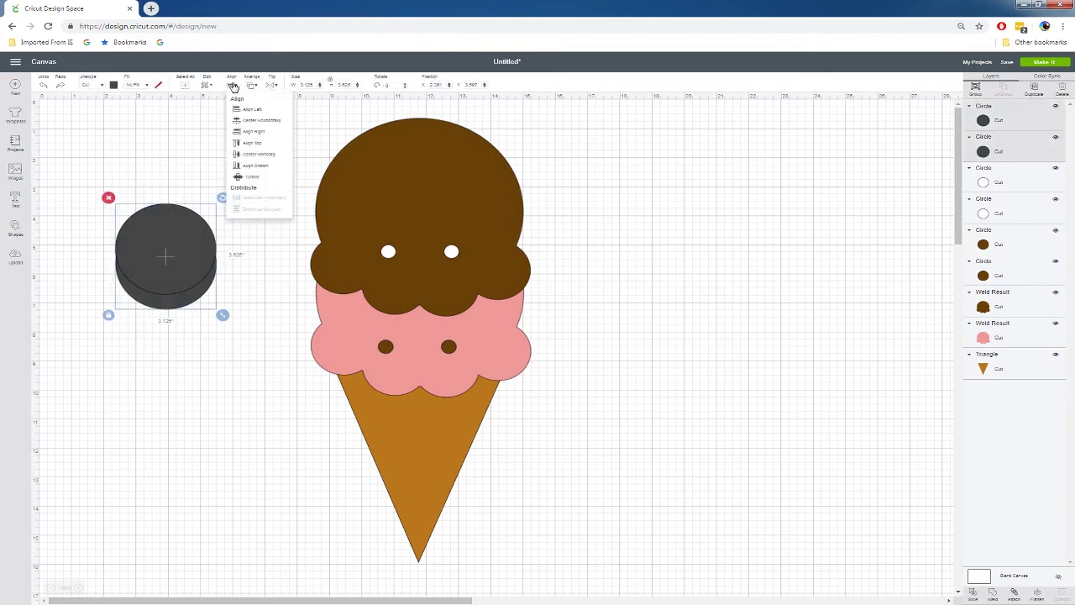
{"action": "left_click", "coordinate": [251, 155]}
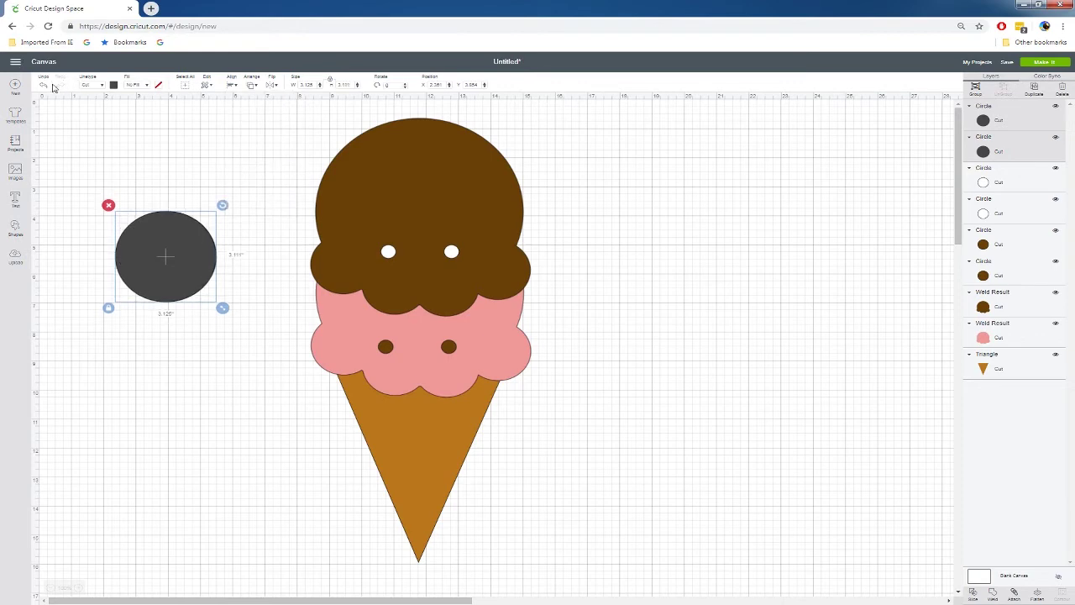
{"action": "left_click", "coordinate": [43, 85]}
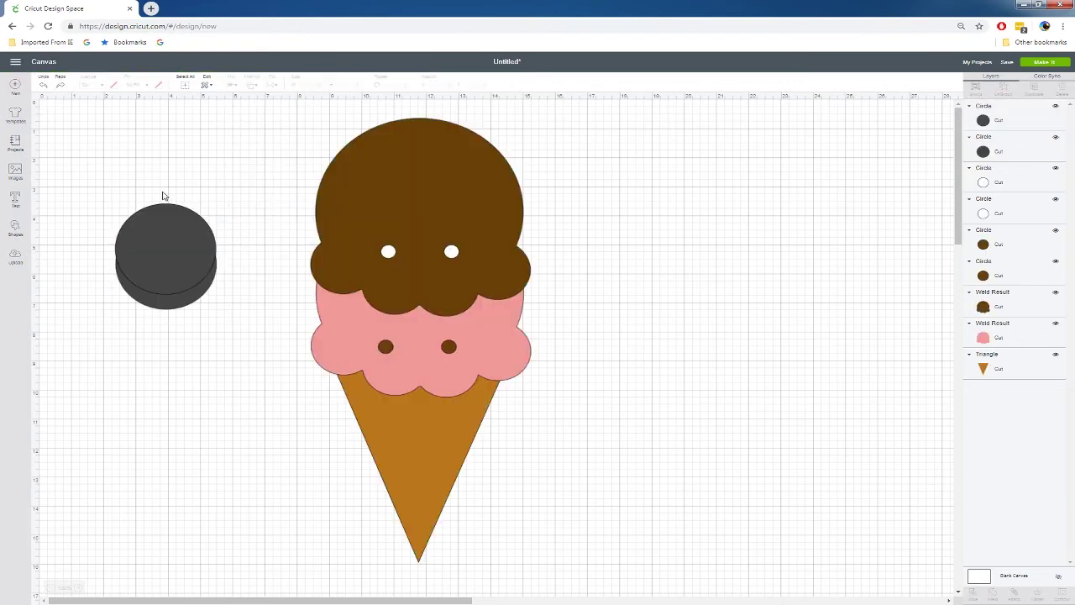
Step: Slice the two overlapping dark circles beside the cone
{"action": "left_click_drag", "start_coordinate": [91, 202], "coordinate": [277, 369]}
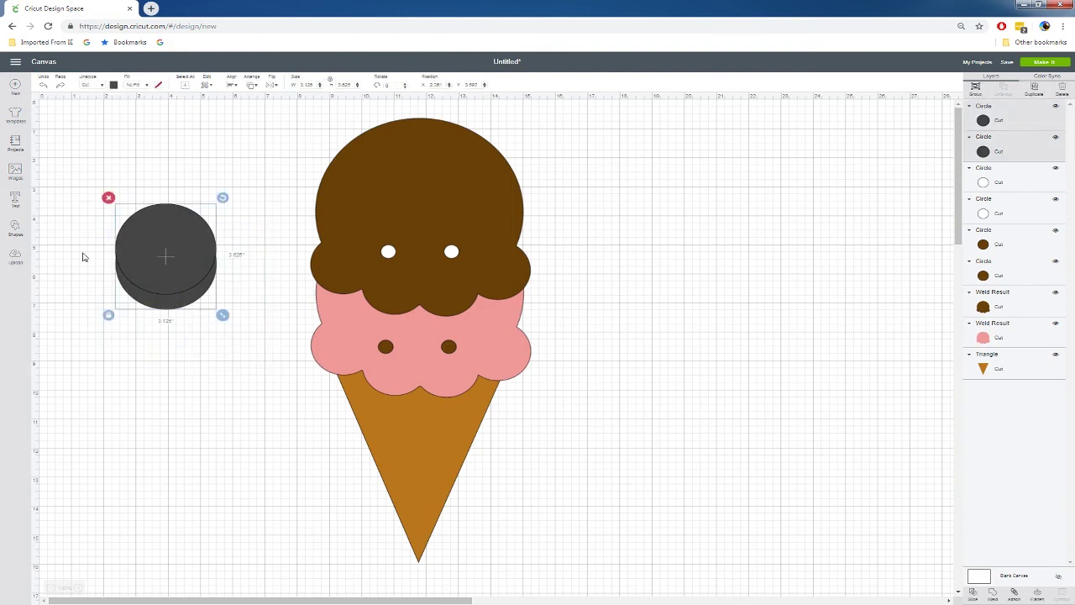
{"action": "right_click", "coordinate": [131, 261]}
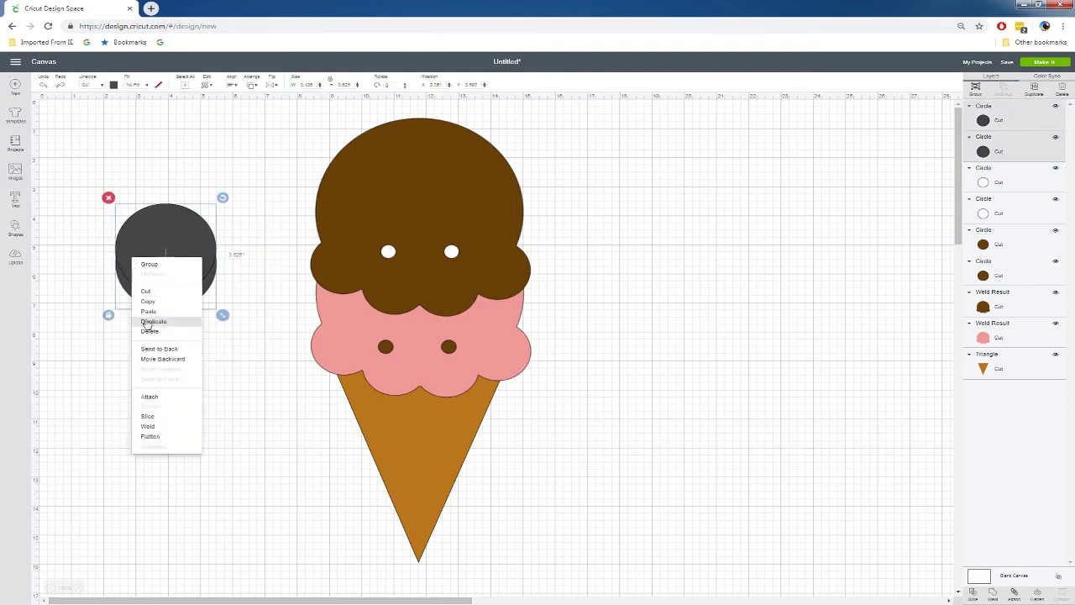
{"action": "left_click", "coordinate": [153, 417]}
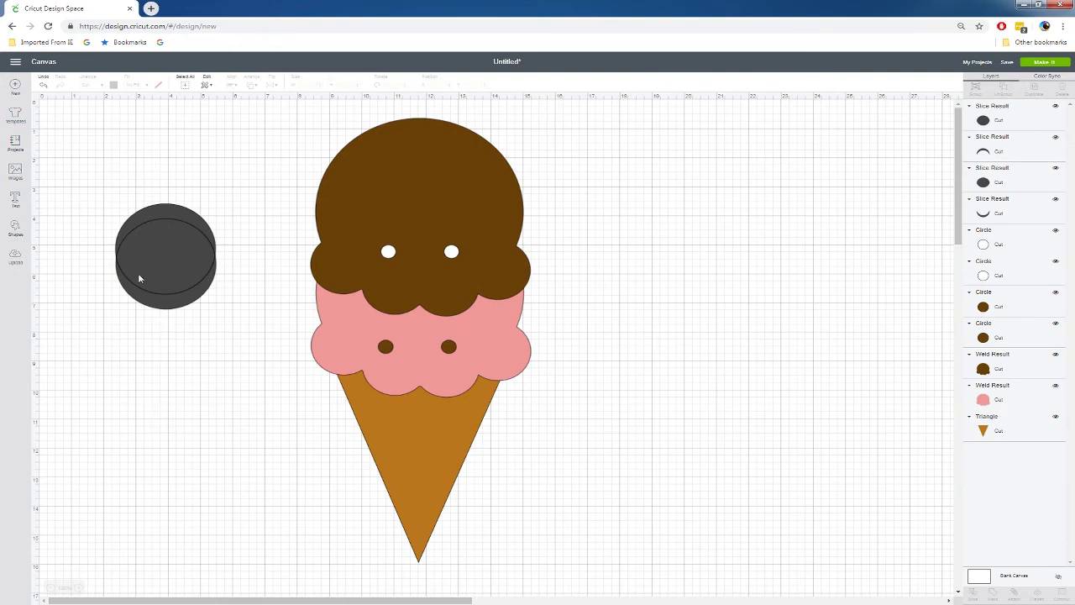
Step: Delete the upper crescent and both overlap pieces of the sliced circles, keeping only the lower crescent
{"action": "left_click_drag", "start_coordinate": [155, 216], "coordinate": [158, 189]}
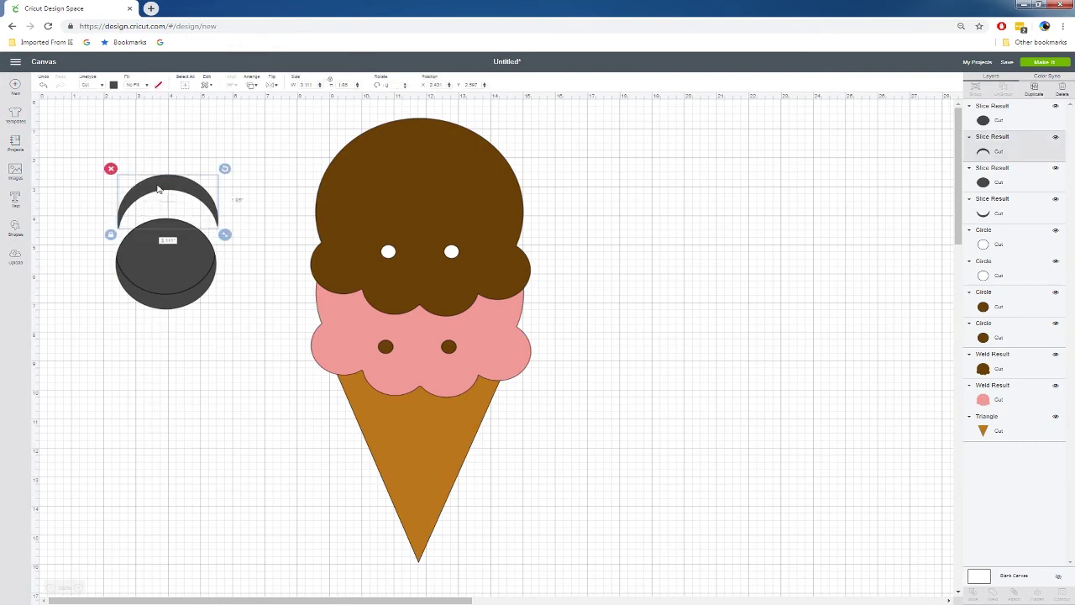
{"action": "key", "text": "Delete"}
{"action": "left_click", "coordinate": [156, 233]}
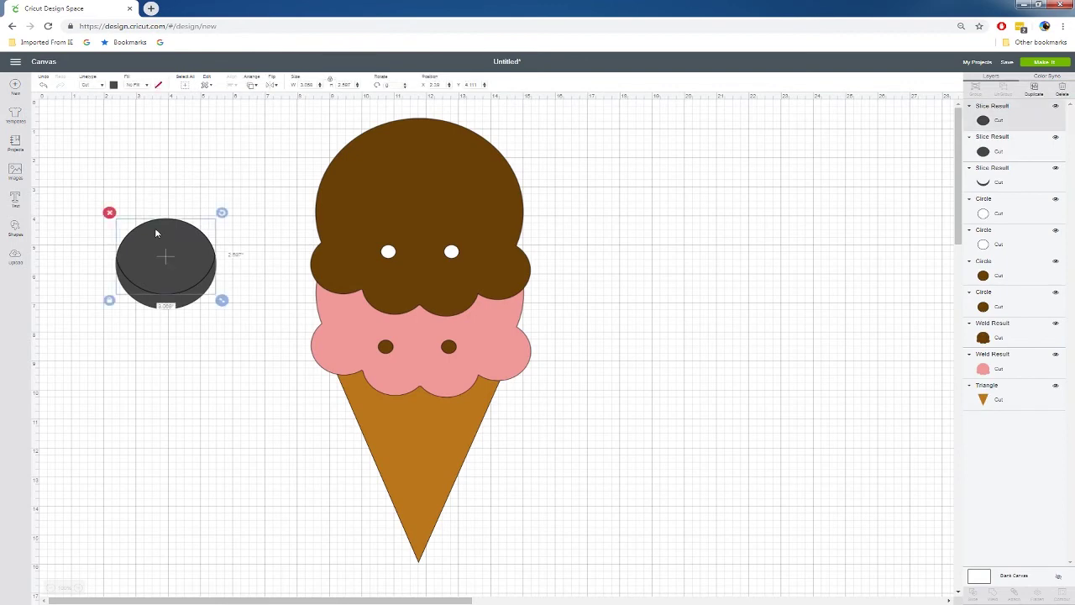
{"action": "key", "text": "Delete"}
{"action": "left_click", "coordinate": [153, 257]}
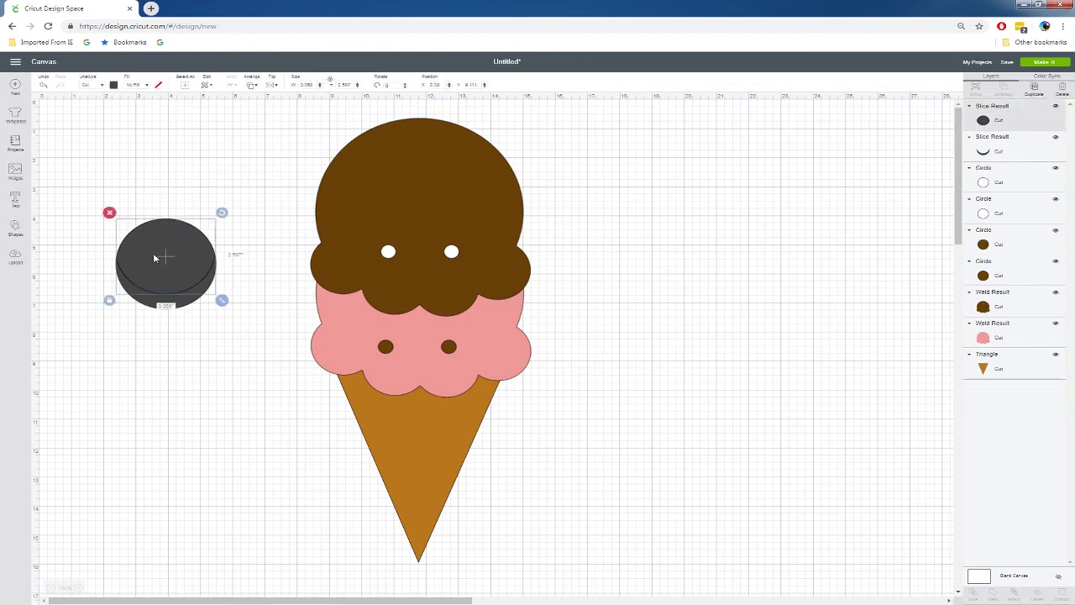
{"action": "key", "text": "Delete"}
Step: Shrink the crescent to a smile about 0.64 inches wide below the pink scoop's eyes and recolor it dark chocolate brown
{"action": "left_click", "coordinate": [157, 291]}
{"action": "left_click_drag", "start_coordinate": [225, 316], "coordinate": [420, 379]}
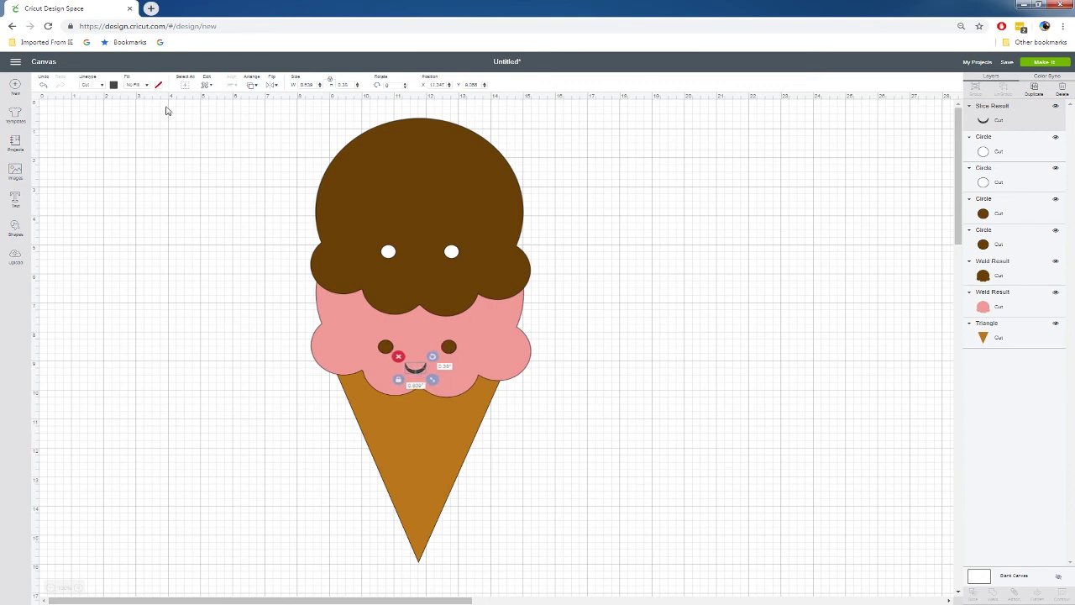
{"action": "left_click", "coordinate": [116, 85]}
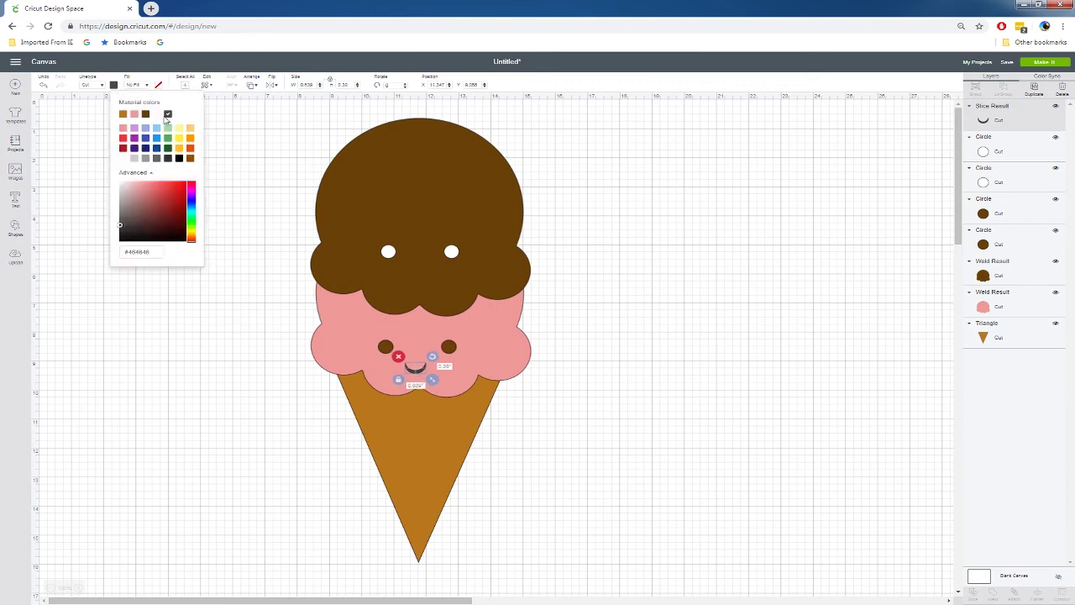
{"action": "left_click", "coordinate": [146, 115]}
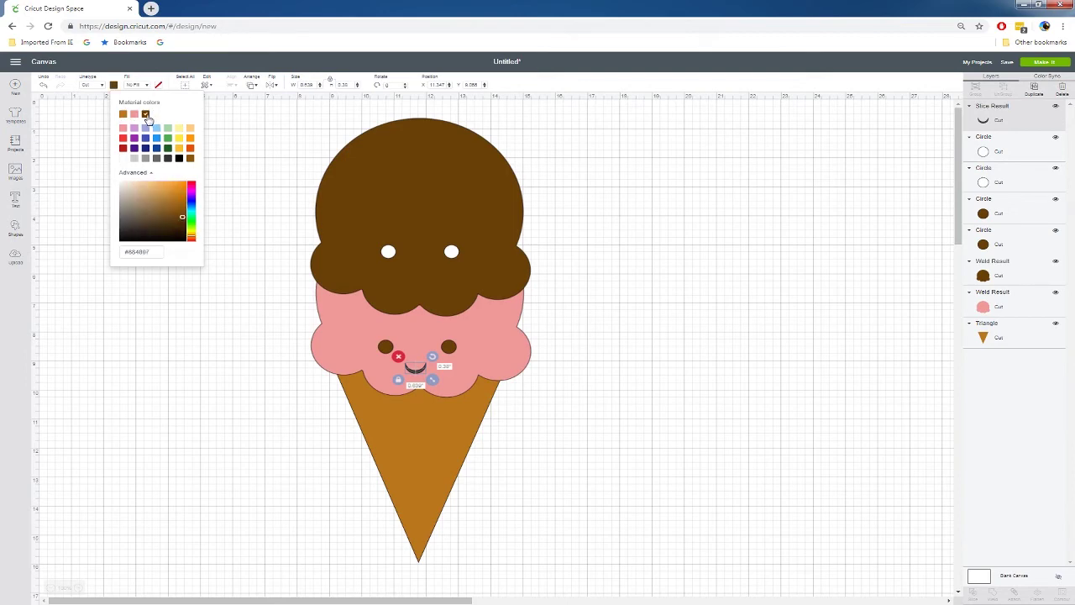
{"action": "left_click", "coordinate": [257, 379]}
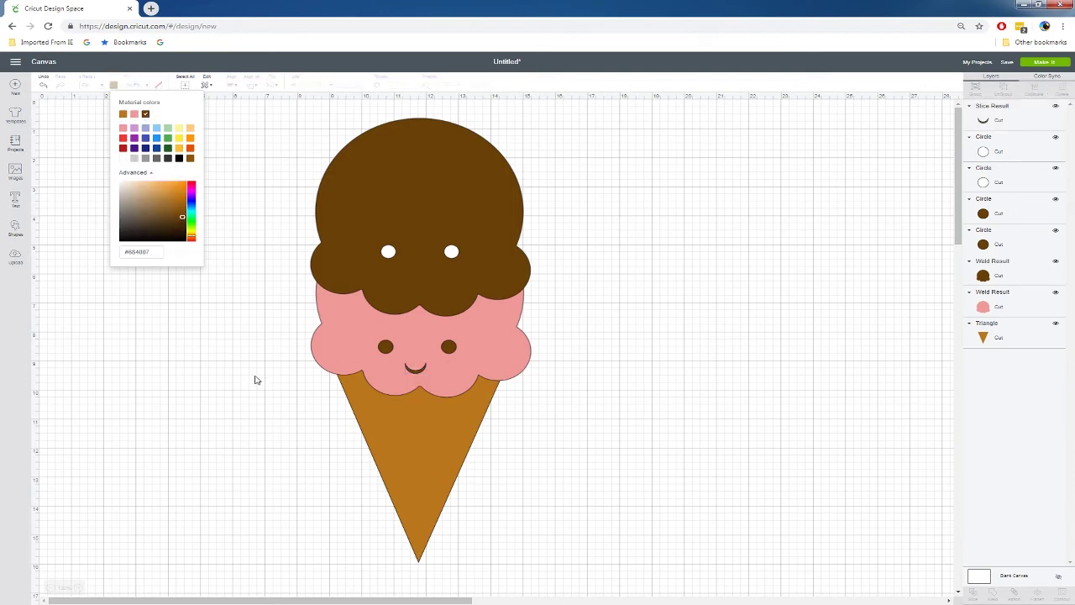
Step: Duplicate the smile, place the copy below the brown scoop's eyes and recolor it white
{"action": "left_click", "coordinate": [422, 371]}
{"action": "key", "text": "ctrl+d"}
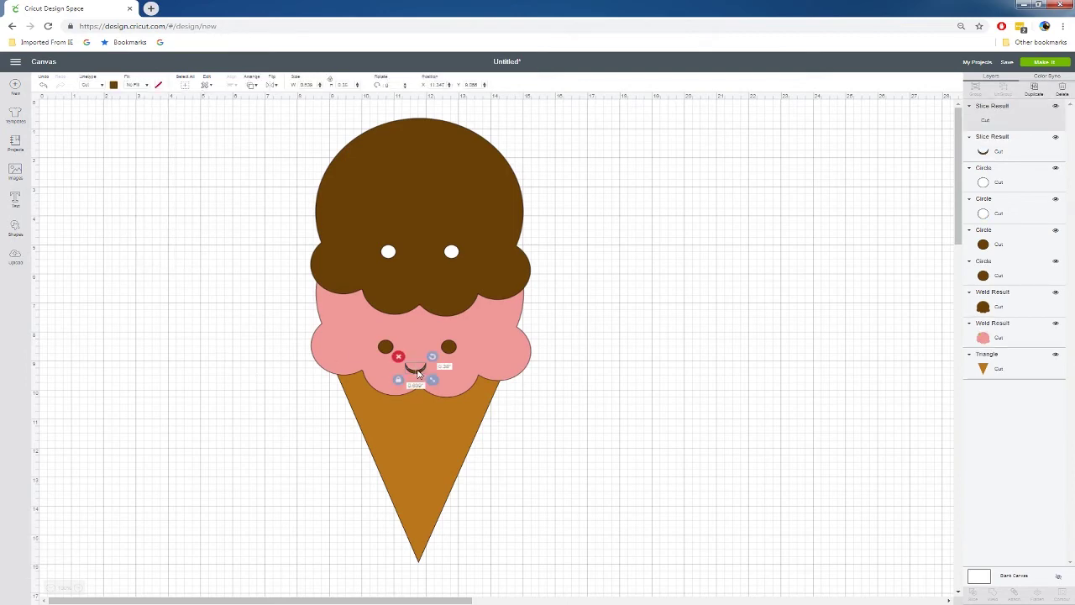
{"action": "left_click_drag", "start_coordinate": [435, 389], "coordinate": [422, 279]}
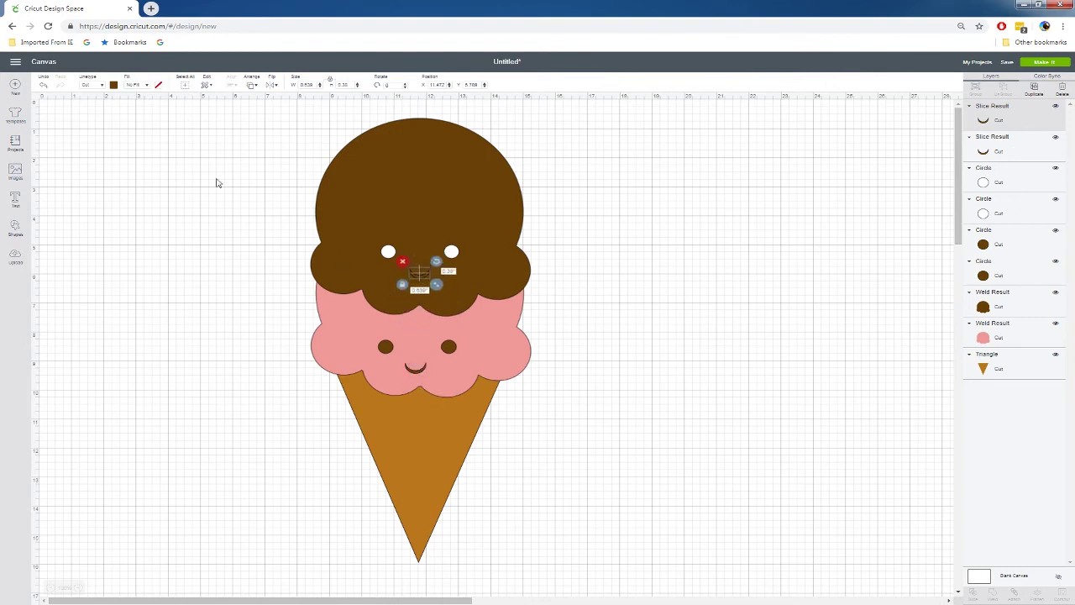
{"action": "left_click", "coordinate": [114, 85]}
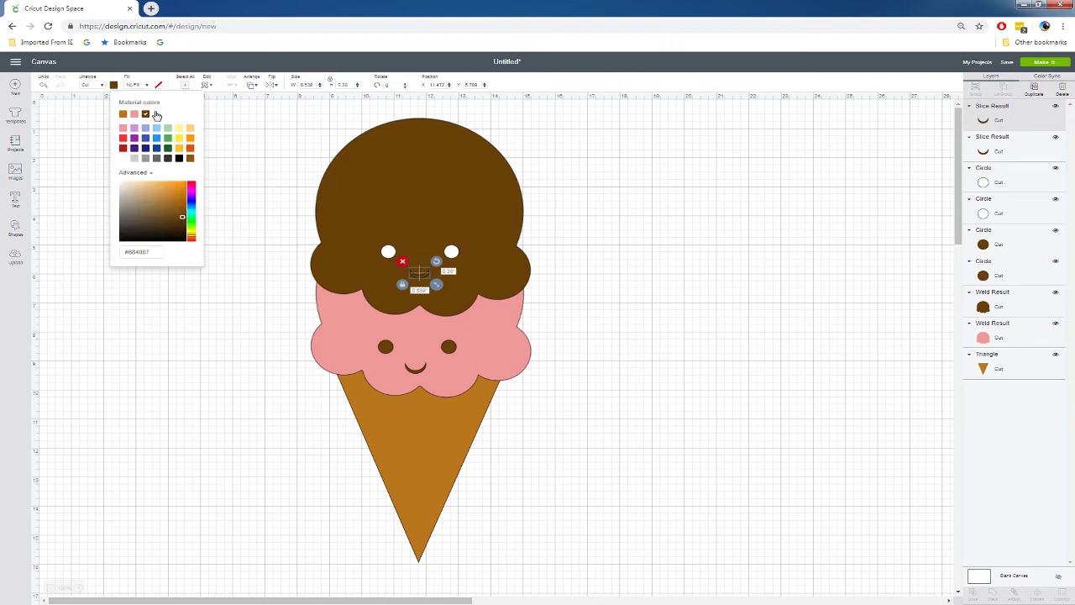
{"action": "left_click", "coordinate": [157, 115]}
{"action": "left_click", "coordinate": [266, 130]}
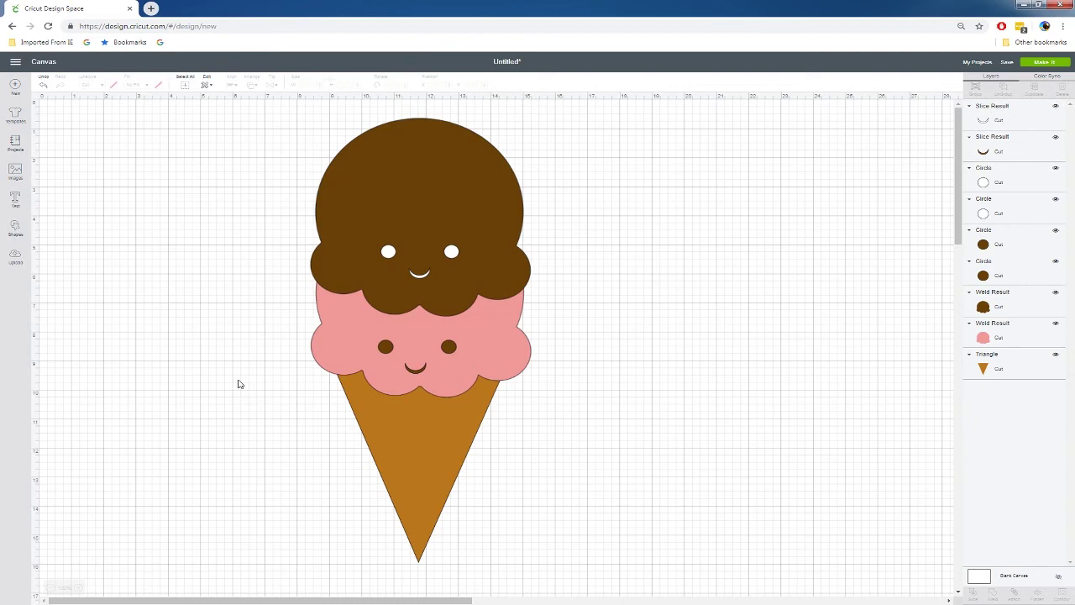
Step: Add a circle left of the cone and shrink it to about 0.4 inches wide as a sprinkle
{"action": "left_click", "coordinate": [15, 229]}
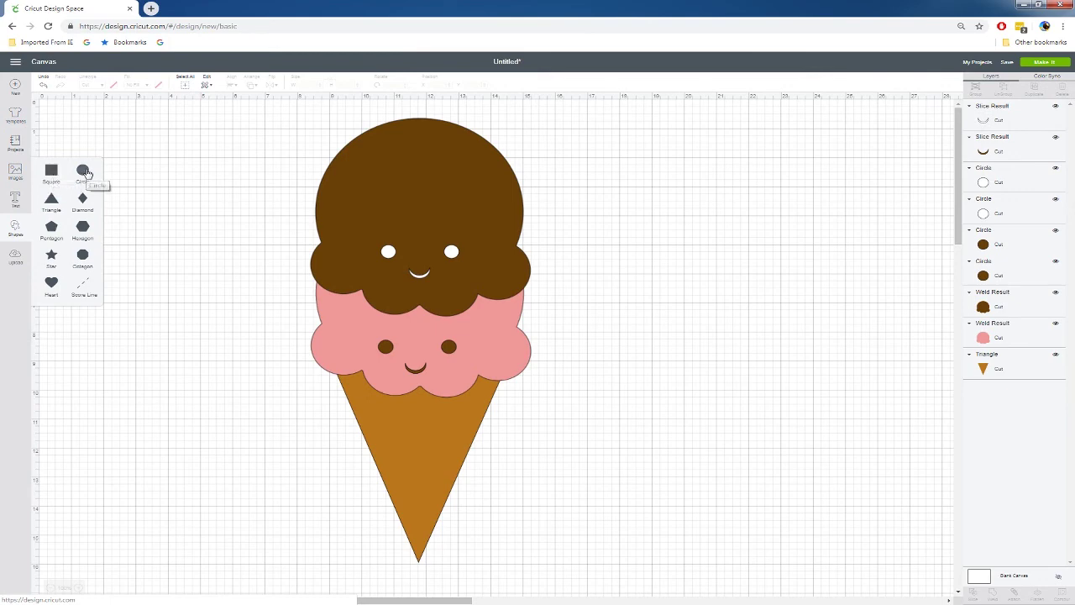
{"action": "left_click", "coordinate": [82, 170]}
{"action": "left_click_drag", "start_coordinate": [211, 253], "coordinate": [124, 187]}
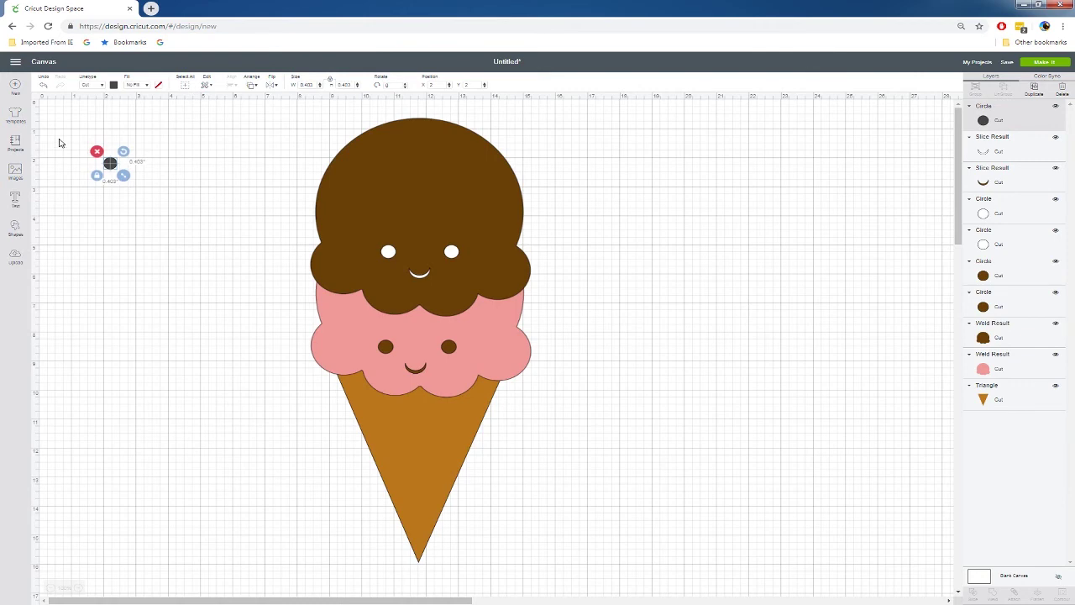
Step: Duplicate the small circle repeatedly to form eight sprinkles in four rows of two beside the cone
{"action": "key", "text": "ctrl+d"}
{"action": "left_click_drag", "start_coordinate": [131, 183], "coordinate": [132, 168]}
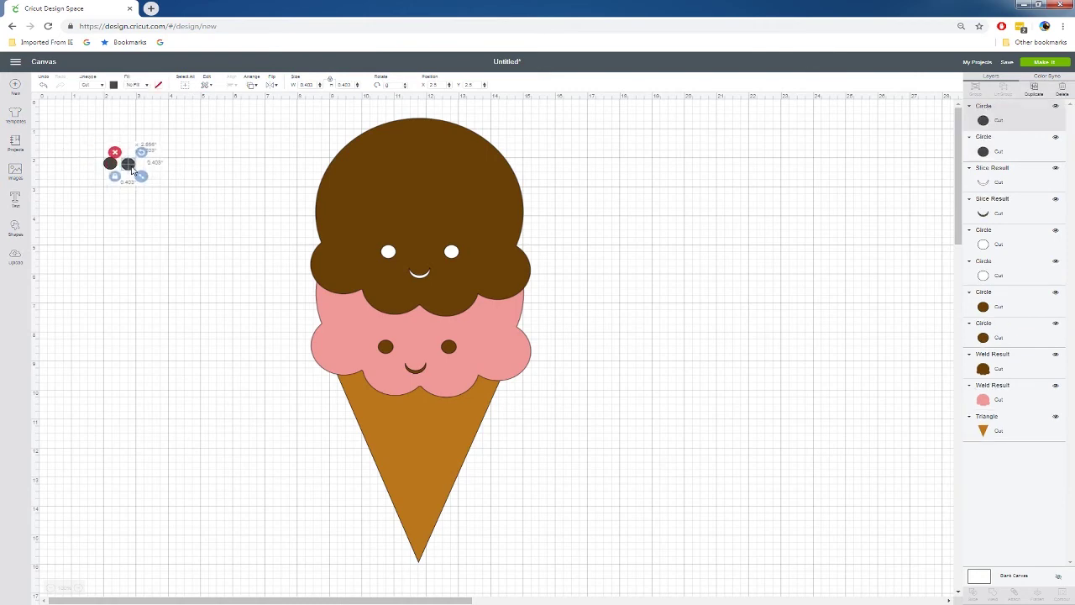
{"action": "left_click_drag", "start_coordinate": [66, 149], "coordinate": [129, 182]}
{"action": "key", "text": "ctrl+d"}
{"action": "left_click_drag", "start_coordinate": [80, 137], "coordinate": [167, 219]}
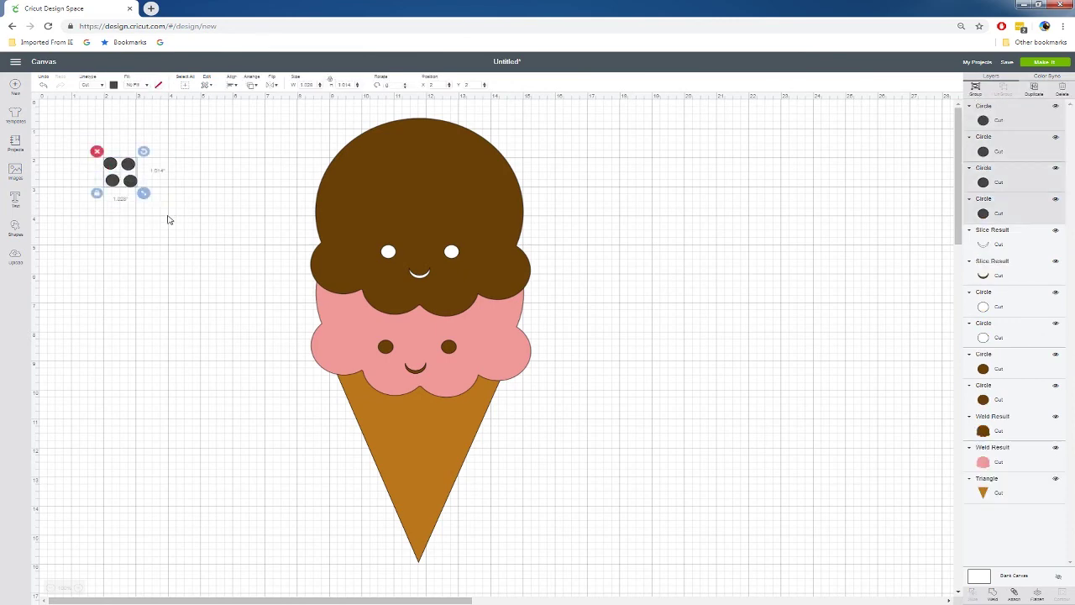
{"action": "key", "text": "ctrl+d"}
{"action": "left_click_drag", "start_coordinate": [143, 198], "coordinate": [135, 219]}
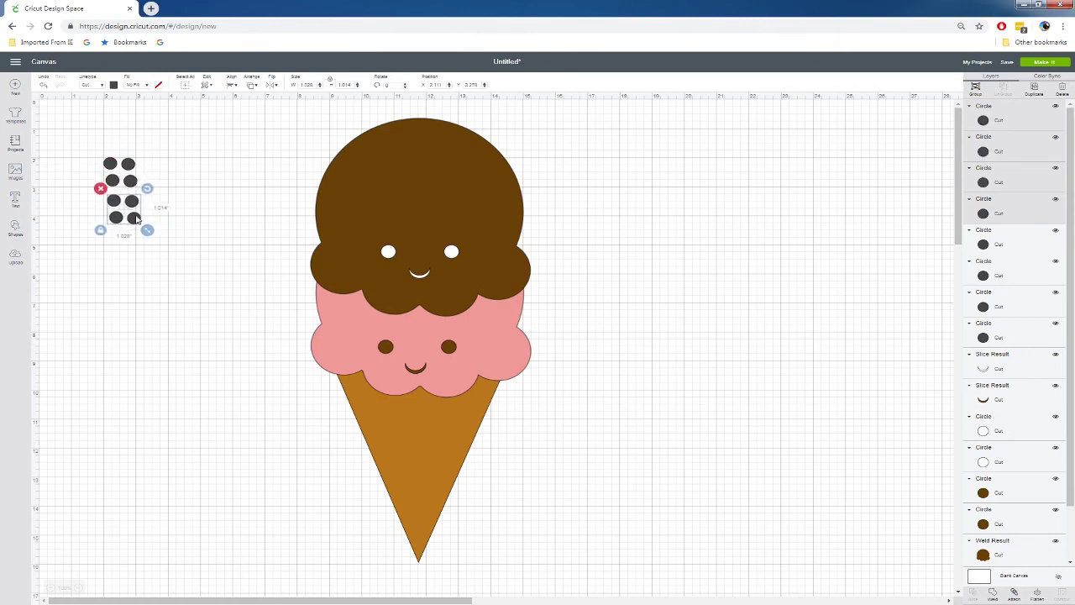
Step: Recolor the first circle of the top row and the second circle of the second row light green
{"action": "left_click", "coordinate": [170, 169]}
{"action": "left_click", "coordinate": [108, 164]}
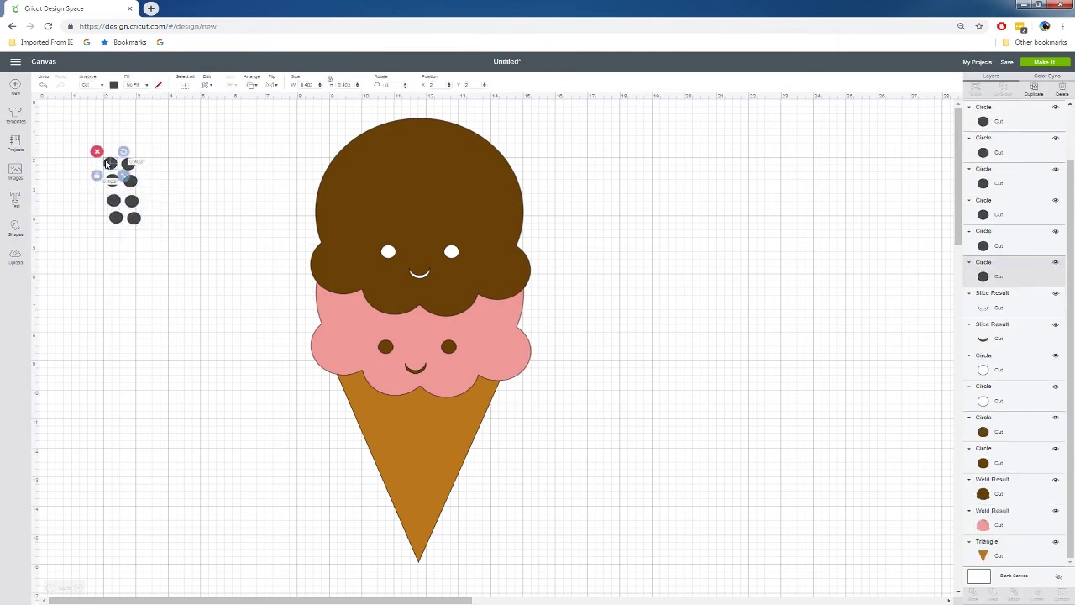
{"action": "left_click", "coordinate": [133, 187], "text": "shift"}
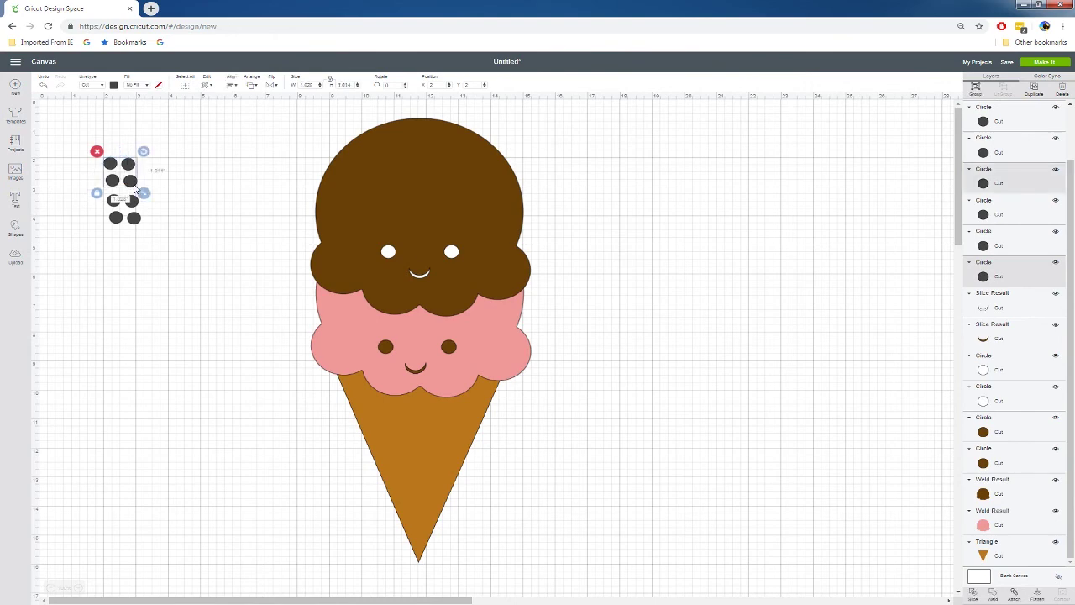
{"action": "left_click", "coordinate": [115, 85]}
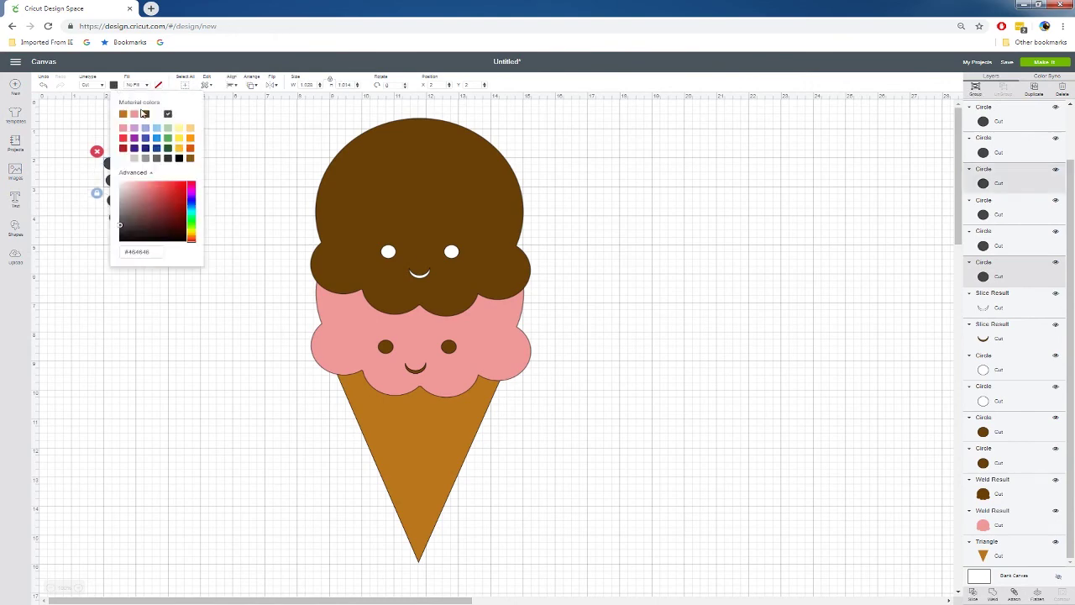
{"action": "left_click", "coordinate": [168, 127]}
{"action": "left_click", "coordinate": [233, 160]}
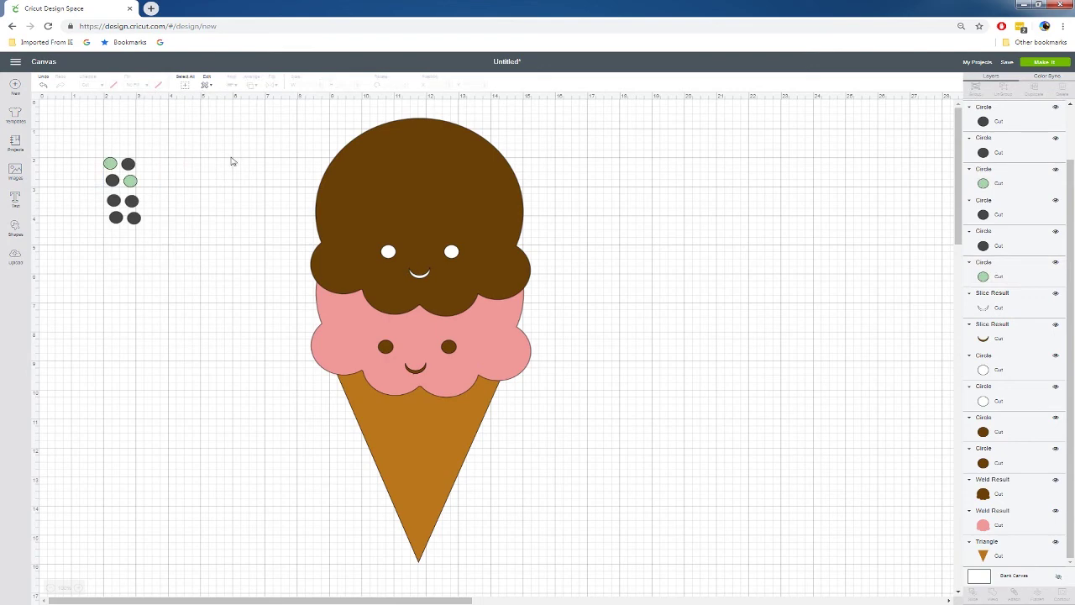
Step: Recolor the two remaining dark circles in the top two rows pale yellow
{"action": "left_click", "coordinate": [129, 166]}
{"action": "left_click", "coordinate": [109, 186], "text": "shift"}
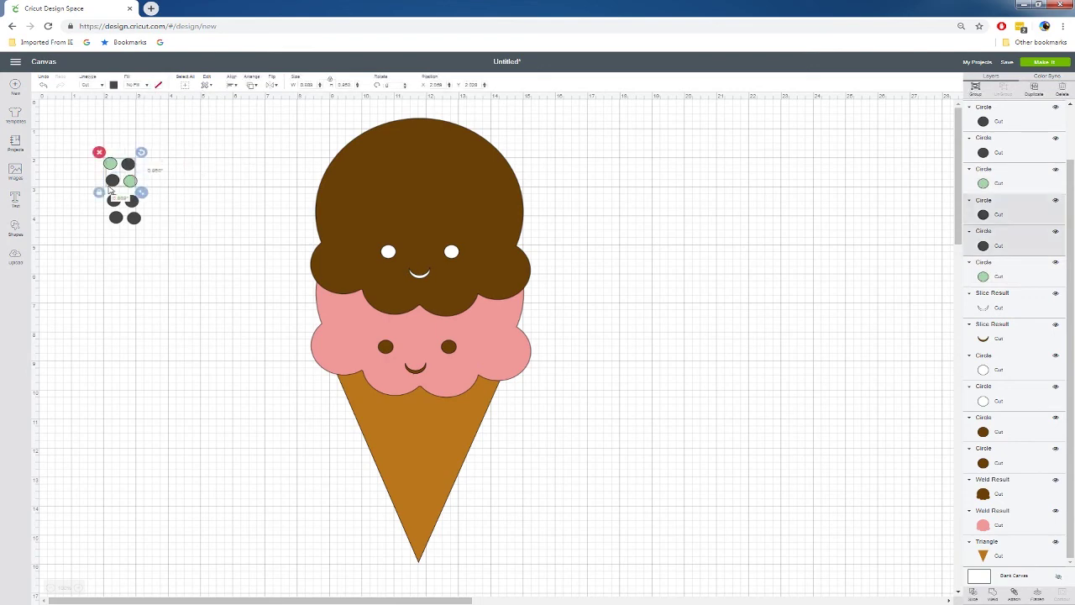
{"action": "left_click", "coordinate": [115, 85]}
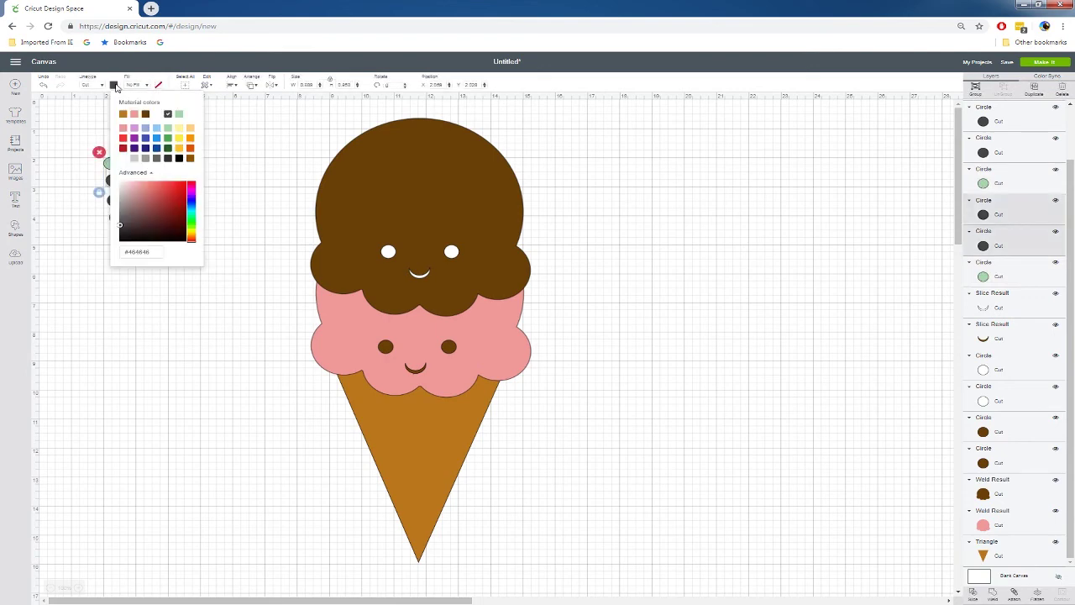
{"action": "left_click", "coordinate": [182, 132]}
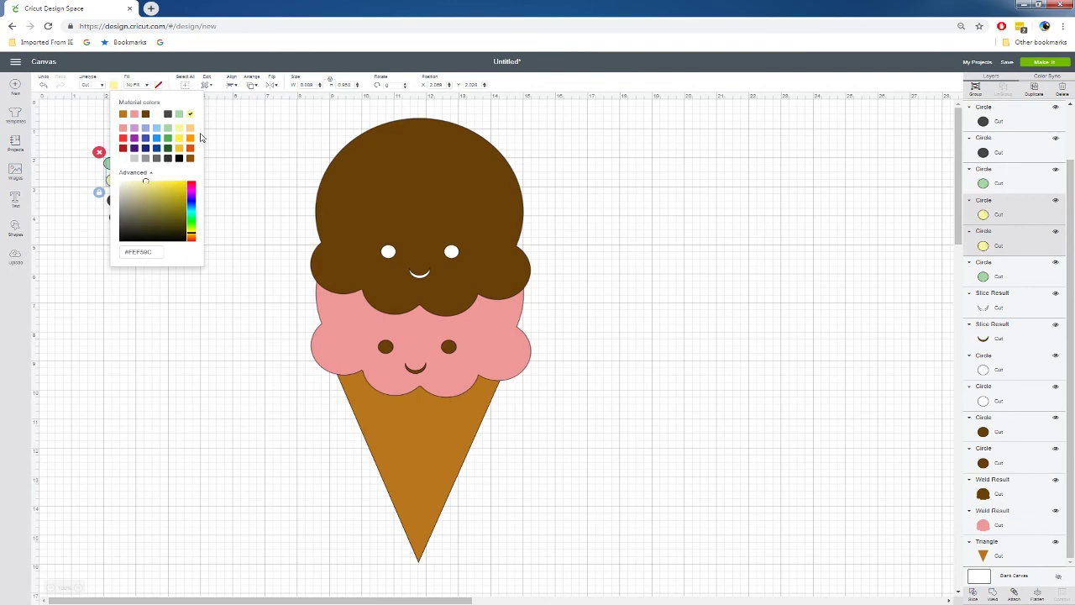
{"action": "left_click", "coordinate": [252, 136]}
Step: Recolor both circles in the third row light purple
{"action": "left_click", "coordinate": [114, 201]}
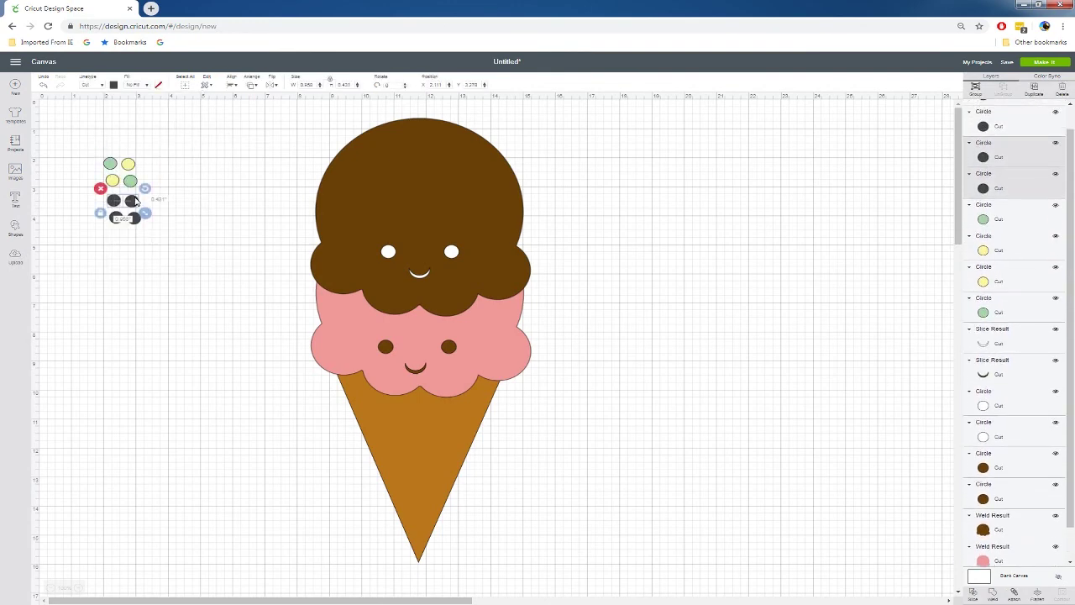
{"action": "left_click", "coordinate": [115, 85]}
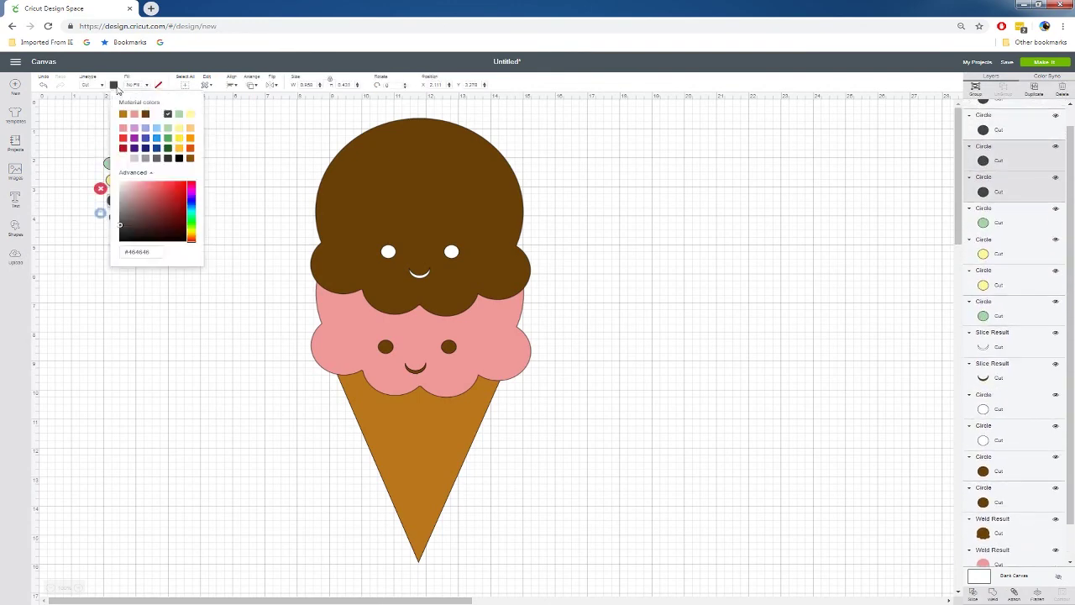
{"action": "left_click", "coordinate": [132, 129]}
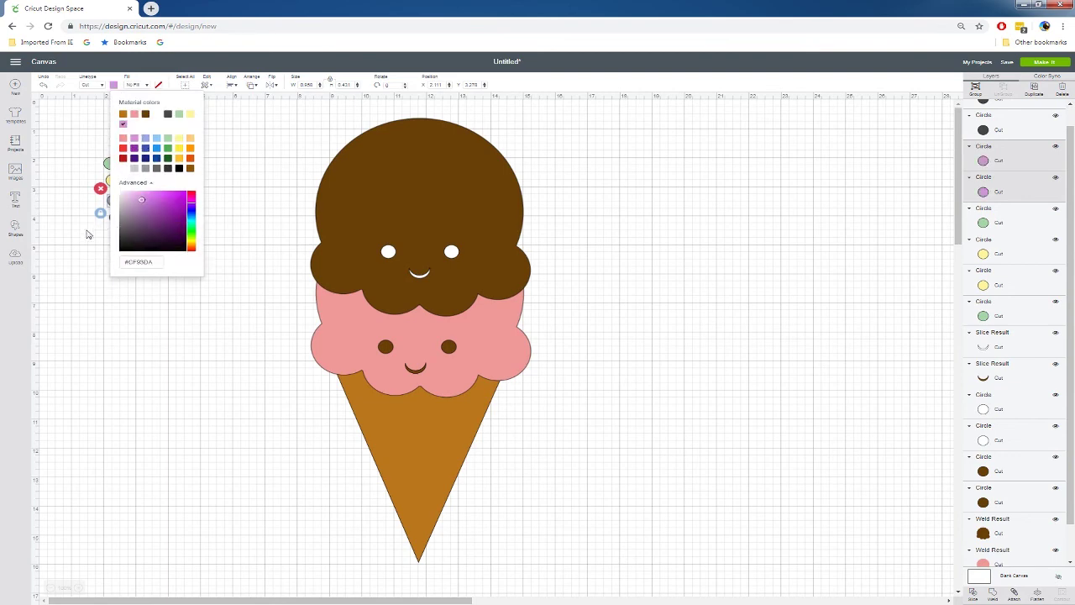
{"action": "left_click", "coordinate": [115, 227]}
Step: Recolor both circles in the fourth row orange
{"action": "left_click", "coordinate": [117, 220]}
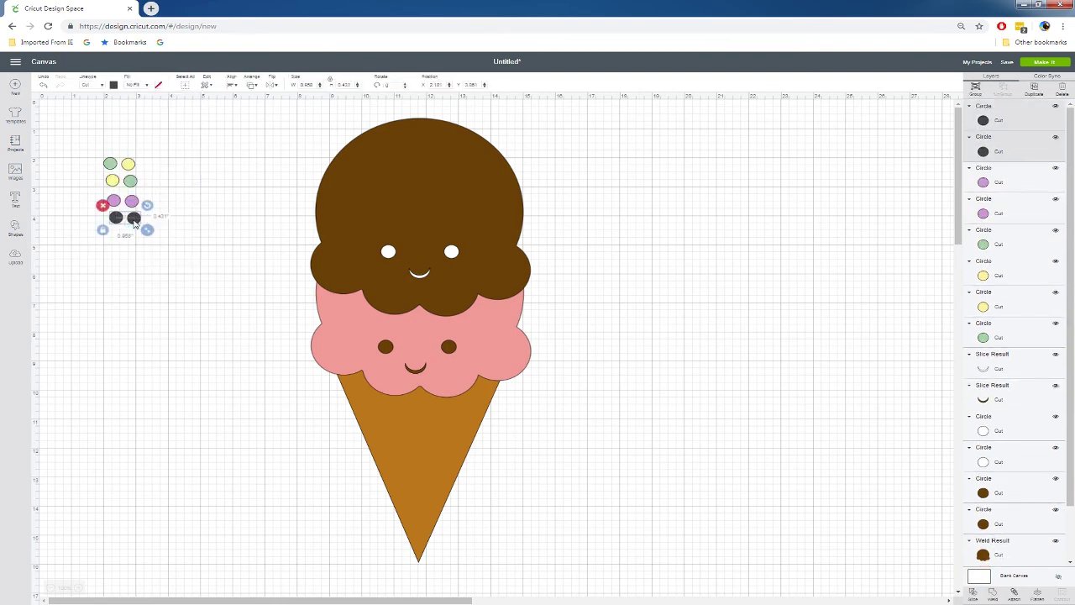
{"action": "left_click", "coordinate": [115, 86]}
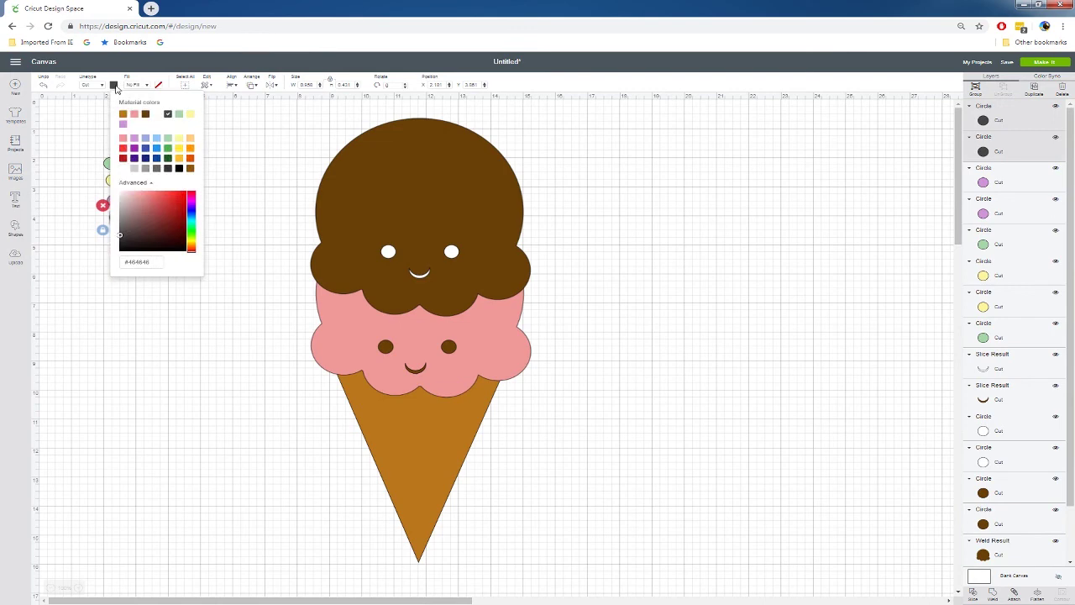
{"action": "left_click", "coordinate": [191, 158]}
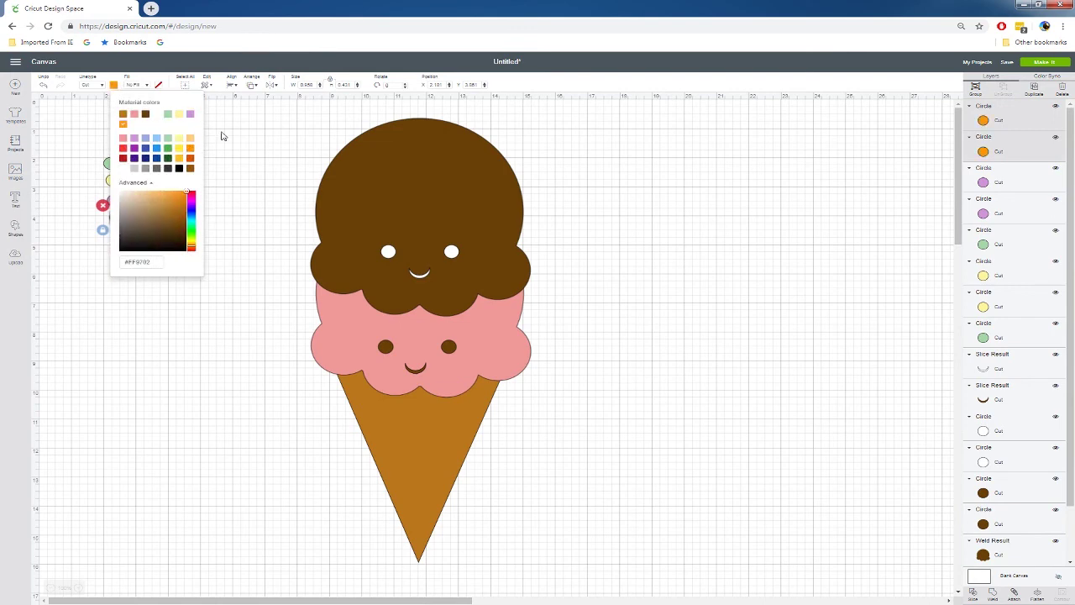
{"action": "left_click", "coordinate": [231, 126]}
Step: Scatter the eight colored sprinkles over the upper left and middle of the brown scoop
{"action": "left_click_drag", "start_coordinate": [107, 166], "coordinate": [341, 182]}
{"action": "left_click_drag", "start_coordinate": [127, 165], "coordinate": [383, 135]}
{"action": "left_click_drag", "start_coordinate": [132, 200], "coordinate": [364, 157]}
{"action": "left_click_drag", "start_coordinate": [134, 218], "coordinate": [384, 179]}
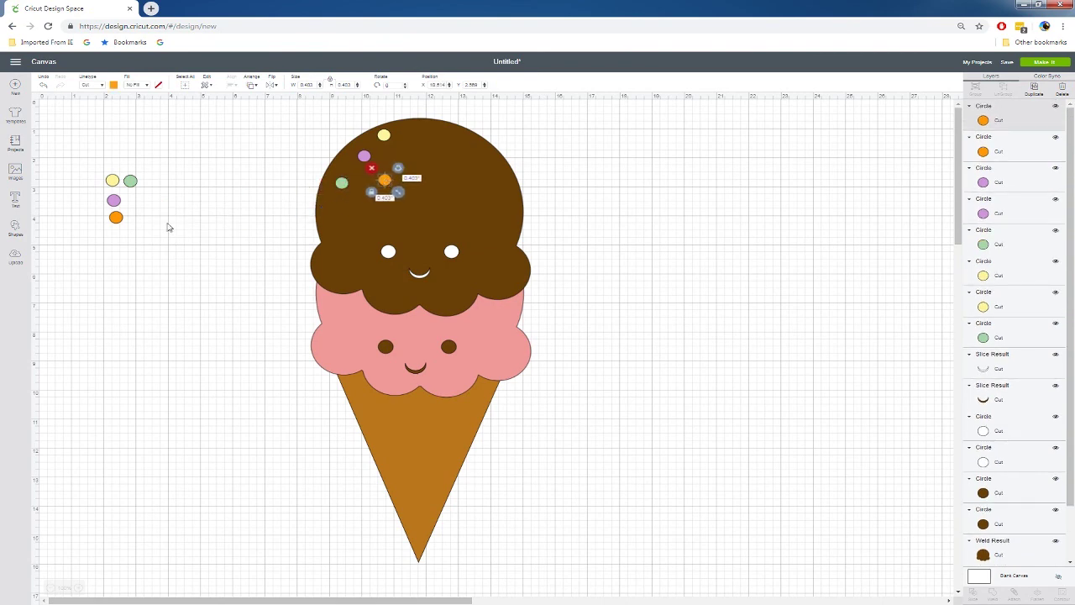
{"action": "left_click_drag", "start_coordinate": [120, 221], "coordinate": [416, 150]}
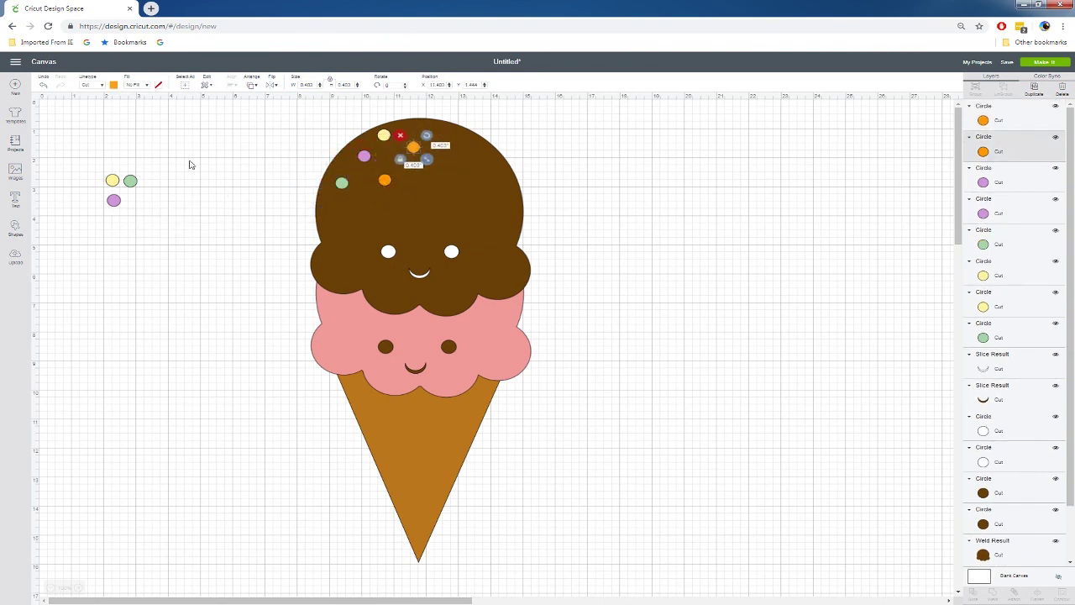
{"action": "left_click_drag", "start_coordinate": [129, 188], "coordinate": [400, 162]}
{"action": "left_click_drag", "start_coordinate": [113, 181], "coordinate": [433, 135]}
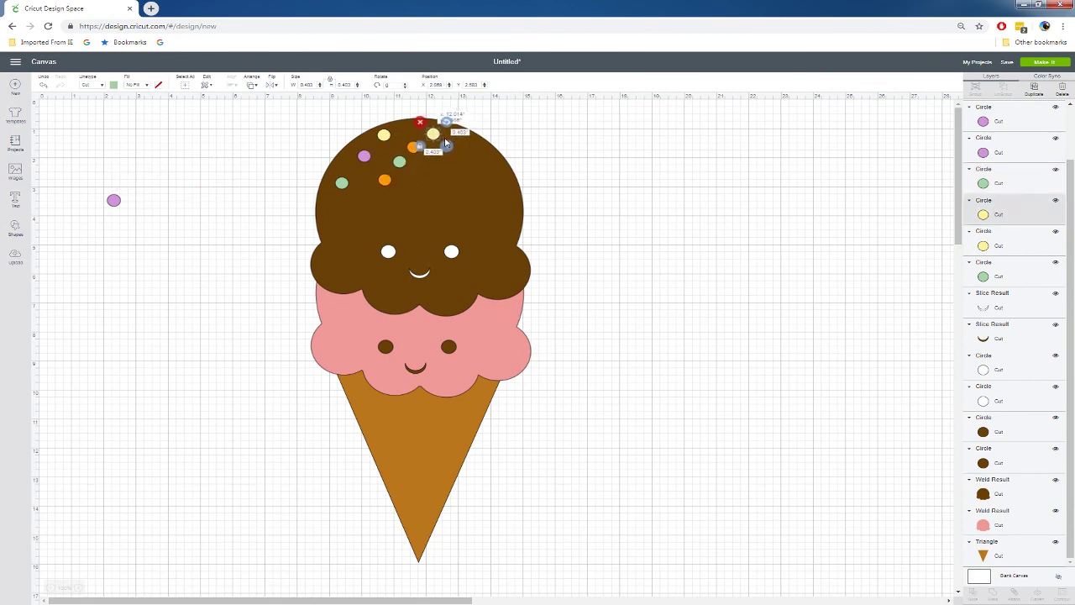
{"action": "left_click_drag", "start_coordinate": [119, 204], "coordinate": [443, 175]}
{"action": "left_click", "coordinate": [563, 130]}
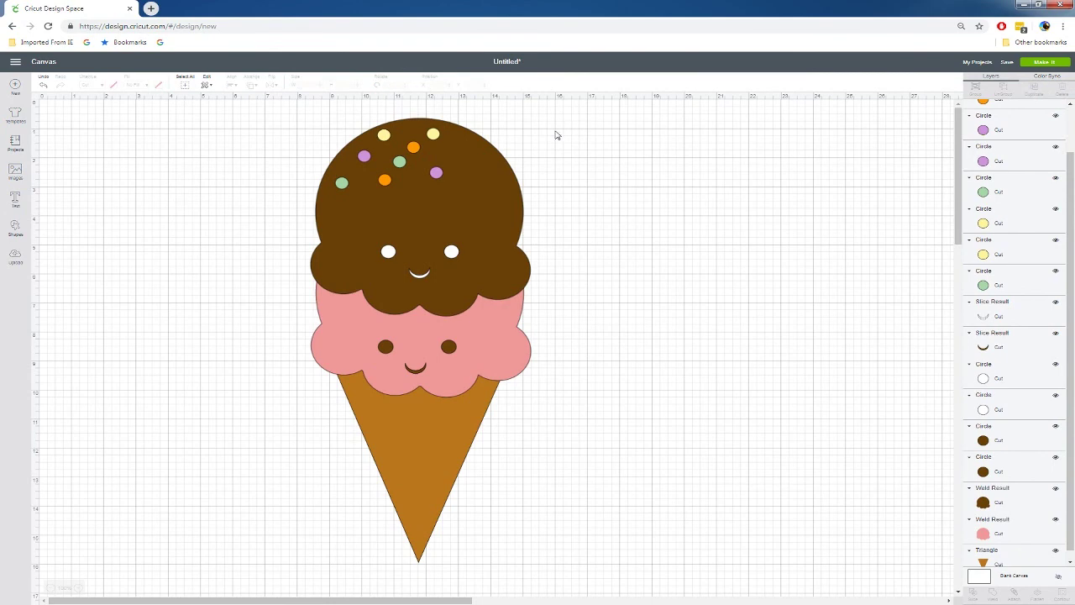
Step: Copy the sprinkles together with the brown scoop to the space left of the cone and delete the copied scoop
{"action": "left_click", "coordinate": [432, 135]}
{"action": "left_click_drag", "start_coordinate": [276, 126], "coordinate": [502, 202]}
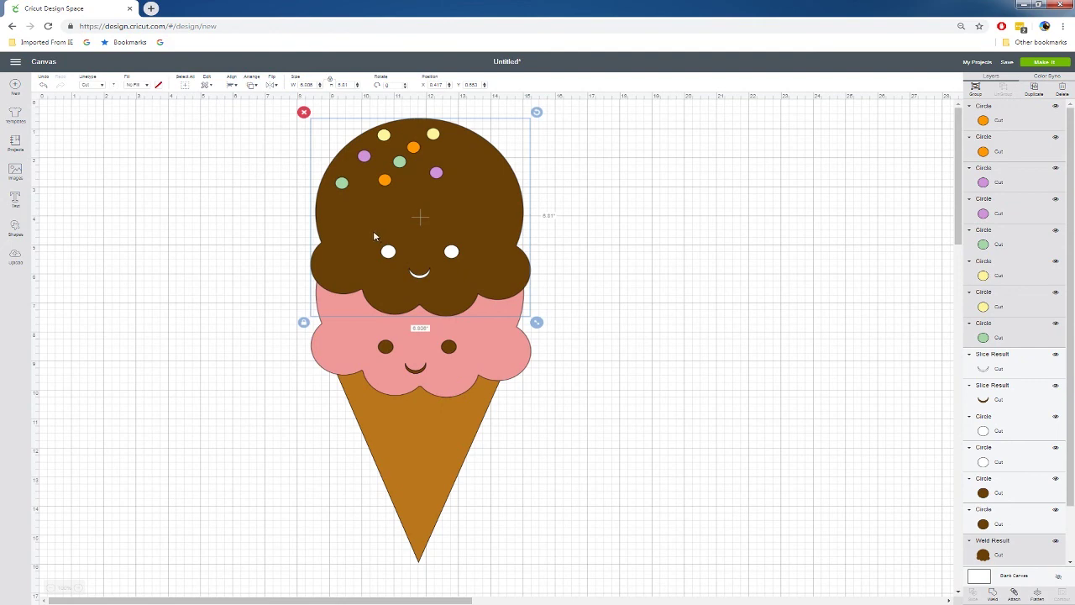
{"action": "key", "text": "ctrl+c"}
{"action": "key", "text": "ctrl+v"}
{"action": "left_click_drag", "start_coordinate": [442, 233], "coordinate": [193, 220]}
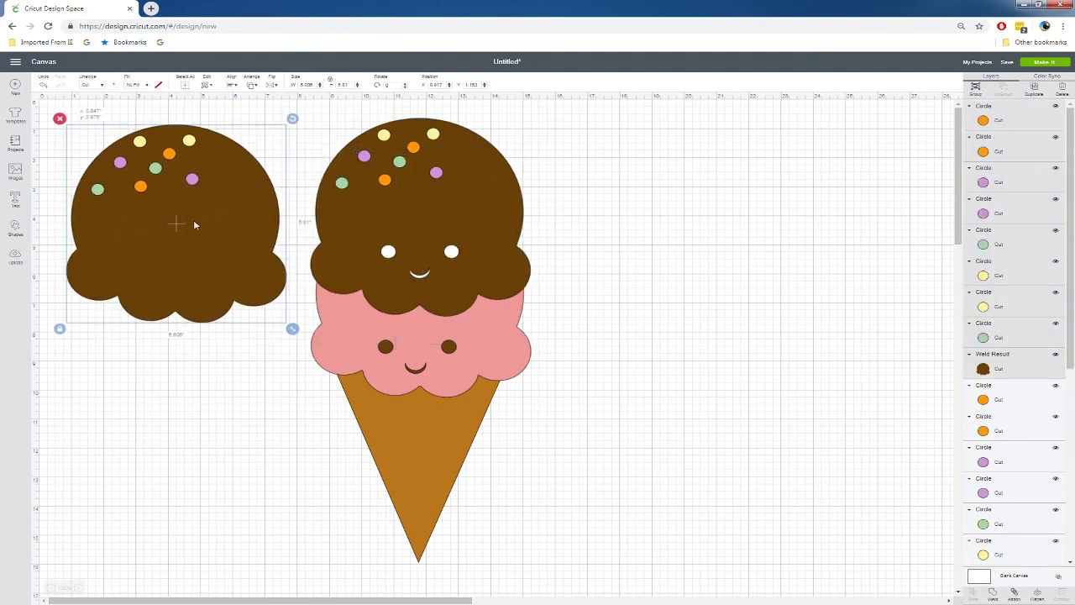
{"action": "left_click", "coordinate": [207, 355]}
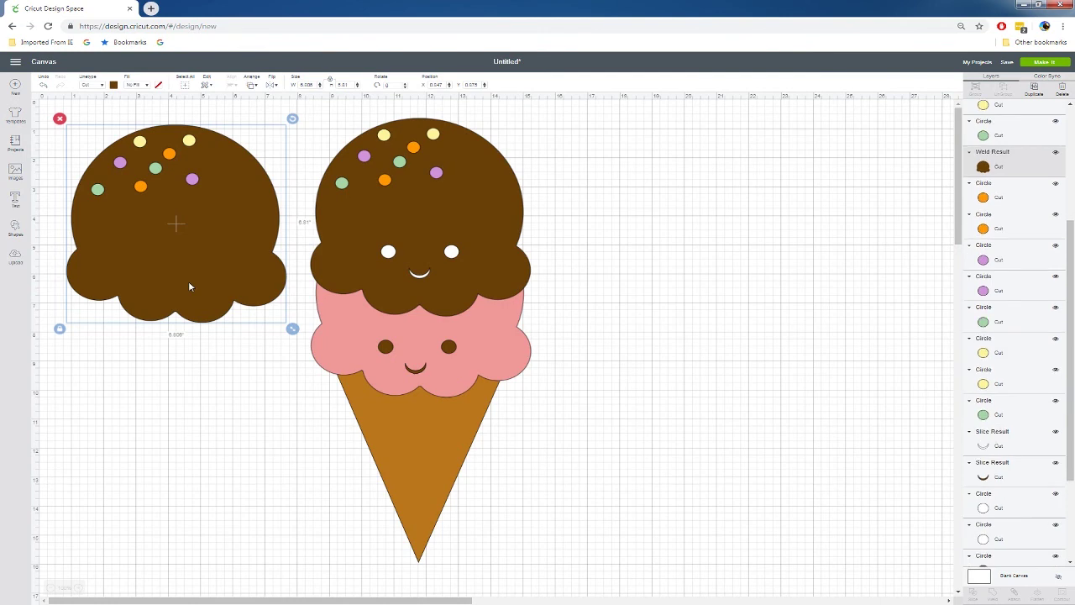
{"action": "key", "text": "Delete"}
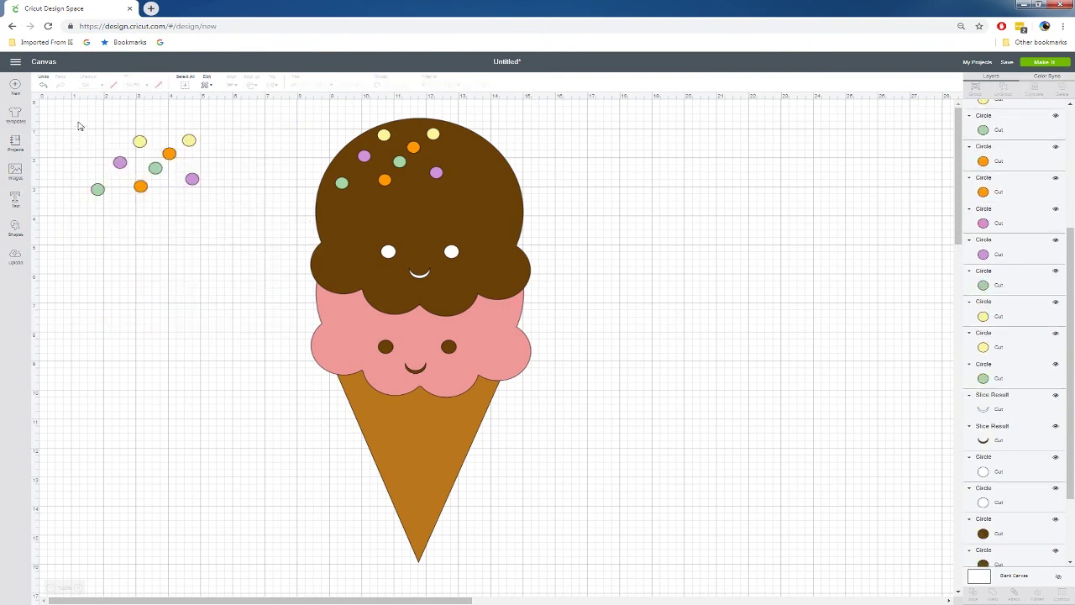
Step: Place one purple, one yellow and one green copied sprinkle on the brown scoop's upper right and delete the five leftover copies
{"action": "left_click", "coordinate": [193, 178]}
{"action": "left_click_drag", "start_coordinate": [205, 181], "coordinate": [480, 158]}
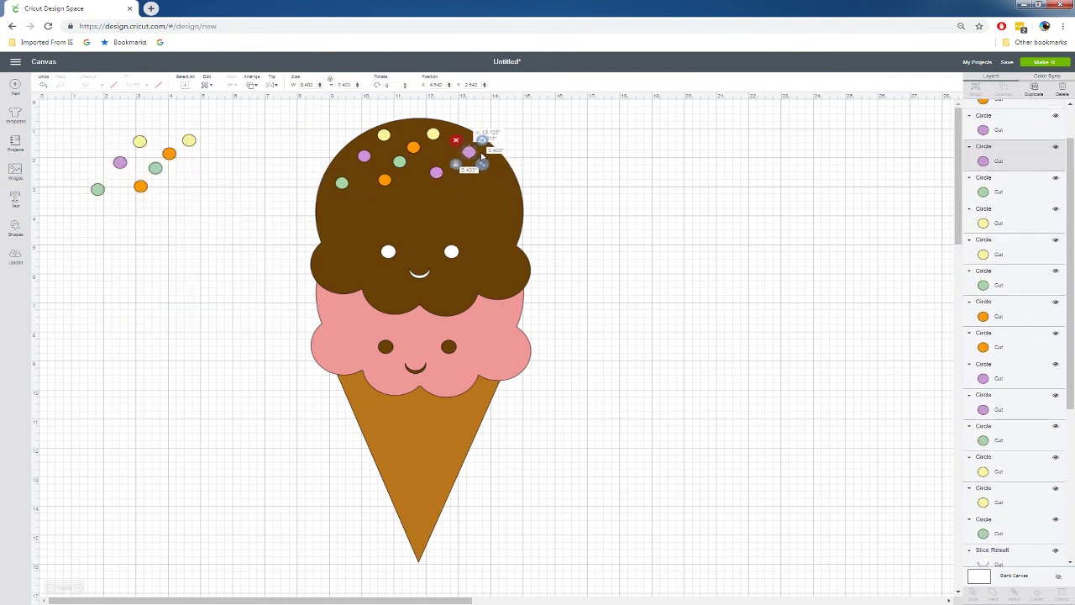
{"action": "left_click_drag", "start_coordinate": [190, 141], "coordinate": [475, 178]}
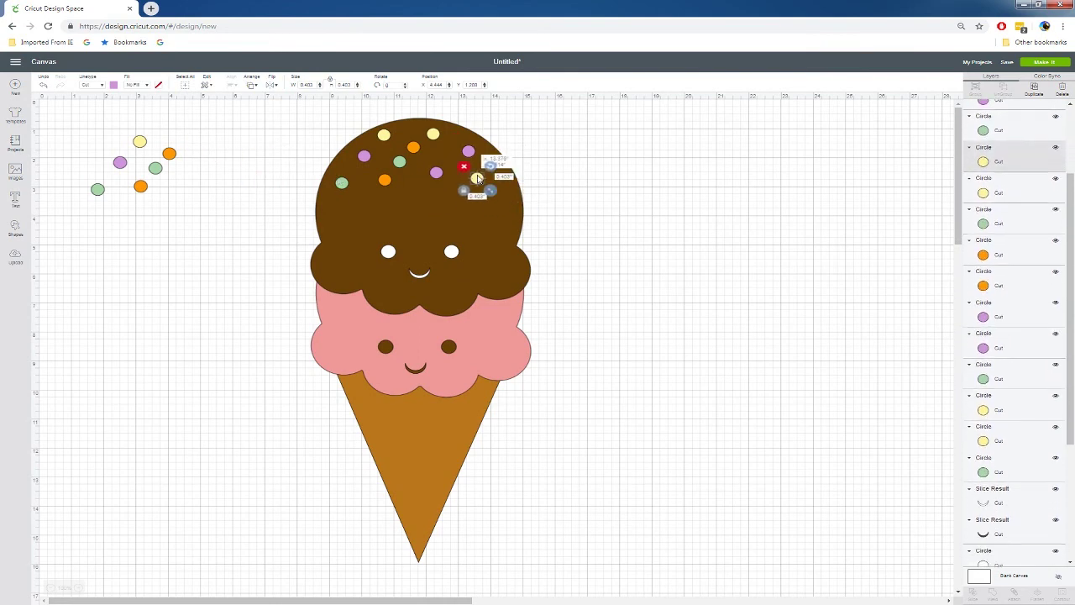
{"action": "left_click_drag", "start_coordinate": [248, 163], "coordinate": [150, 183]}
{"action": "left_click_drag", "start_coordinate": [333, 187], "coordinate": [496, 165]}
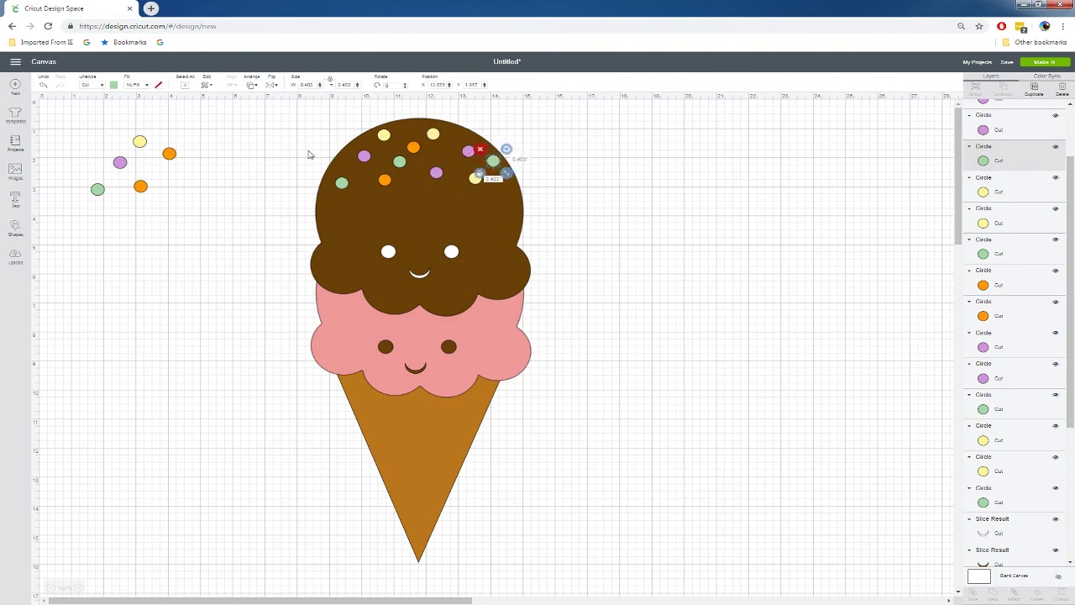
{"action": "left_click_drag", "start_coordinate": [57, 136], "coordinate": [212, 203]}
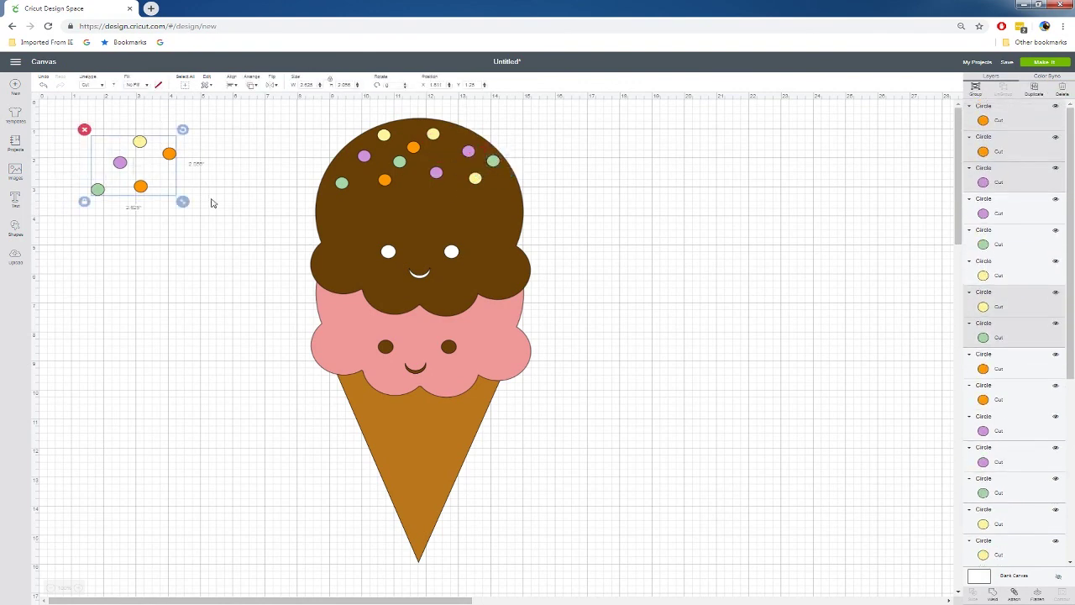
{"action": "key", "text": "Delete"}
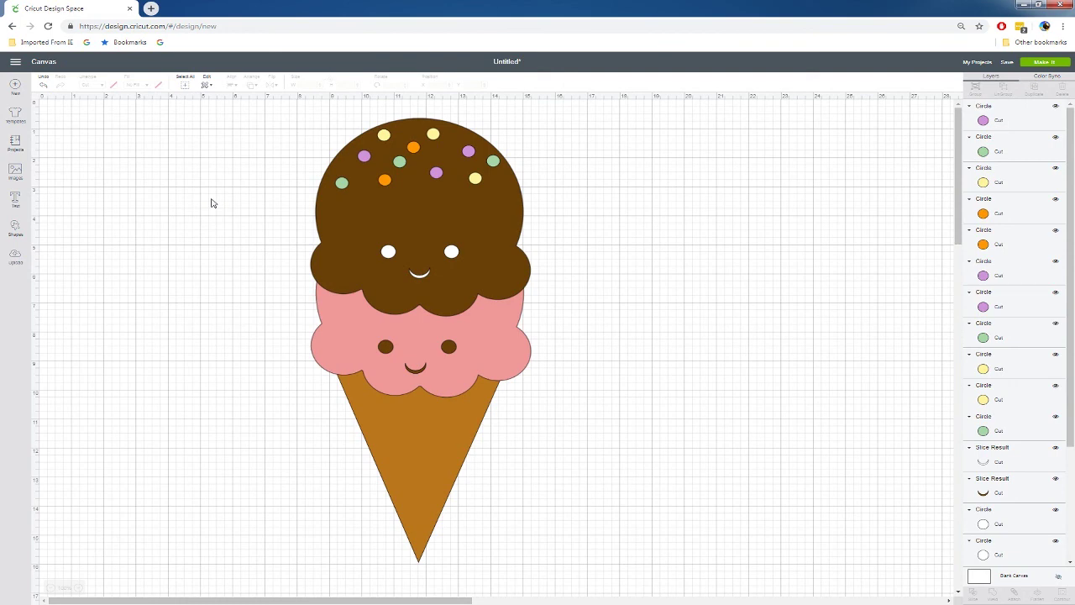